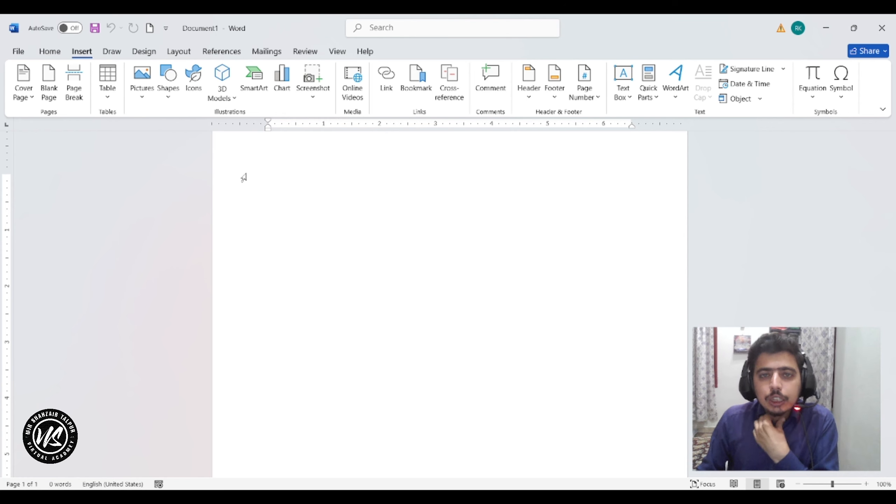
- Insert a table with eight columns and four rows into the blank document
left_click(107, 82)
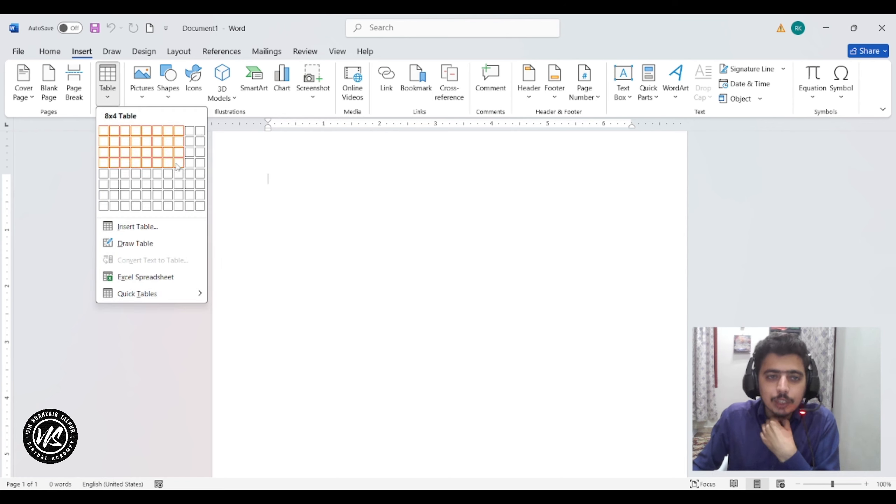
left_click(179, 167)
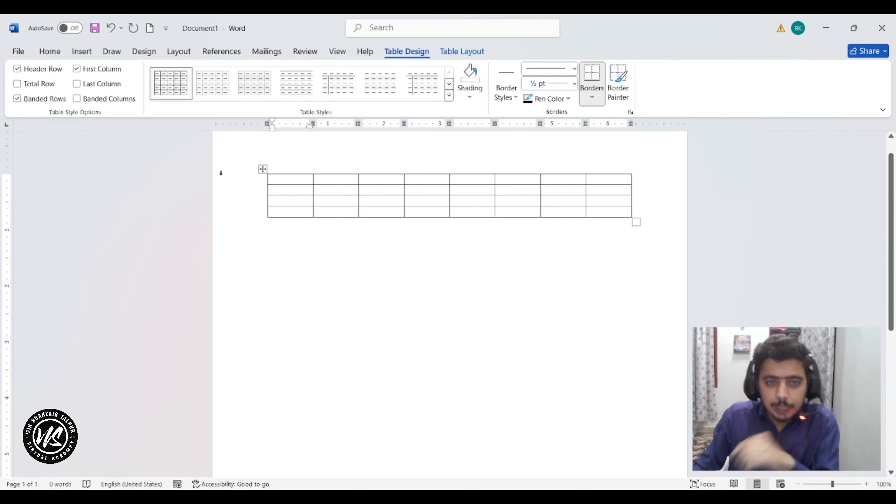
scroll(310, 178, "up", 10)
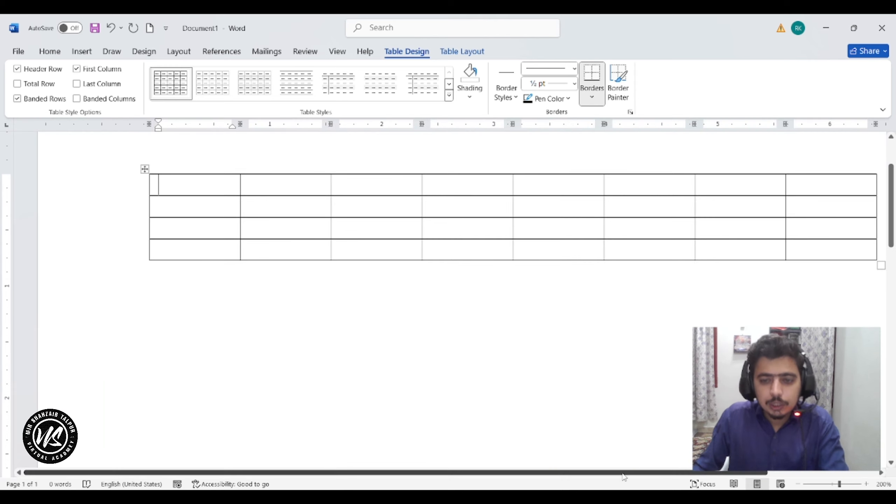
left_click_drag(623, 473, 649, 478)
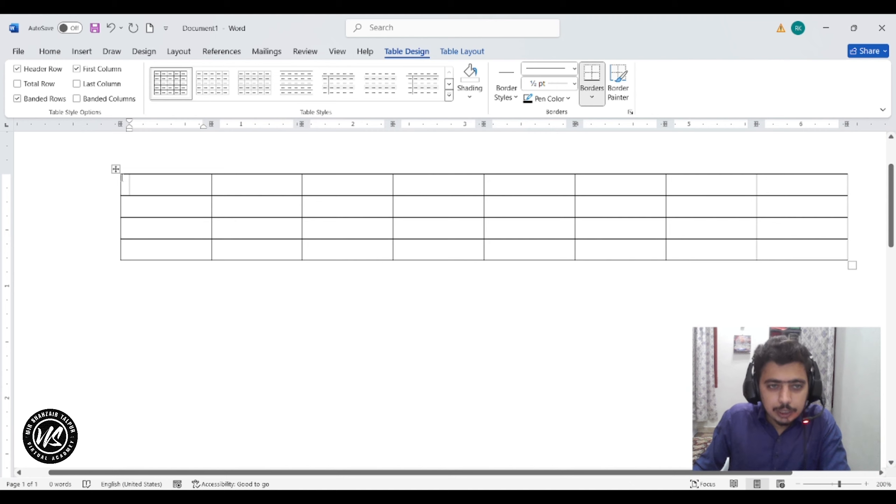
- Go through the cells of the table's first row one by one and select the entire row
left_click(133, 191)
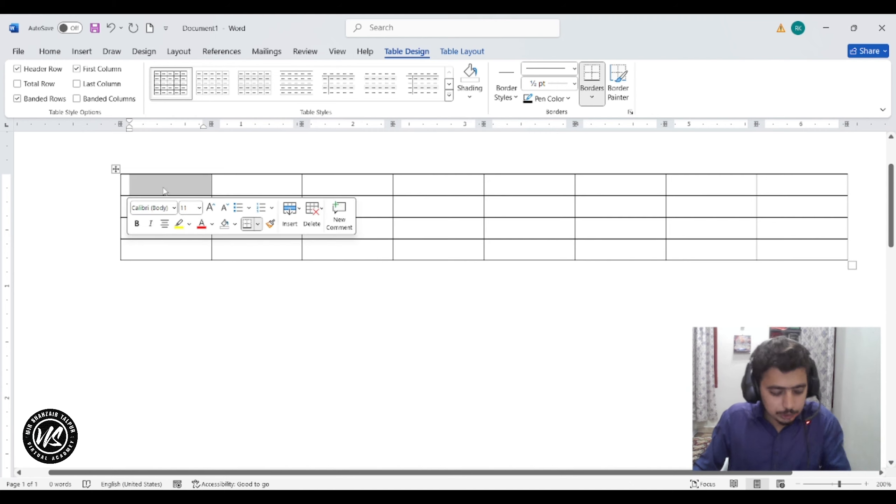
left_click(137, 185)
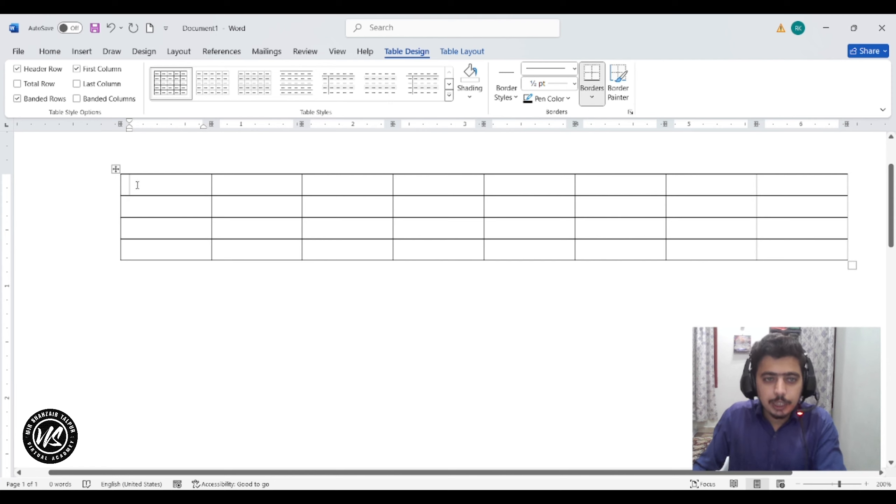
left_click(215, 185)
left_click(312, 183)
left_click(419, 183)
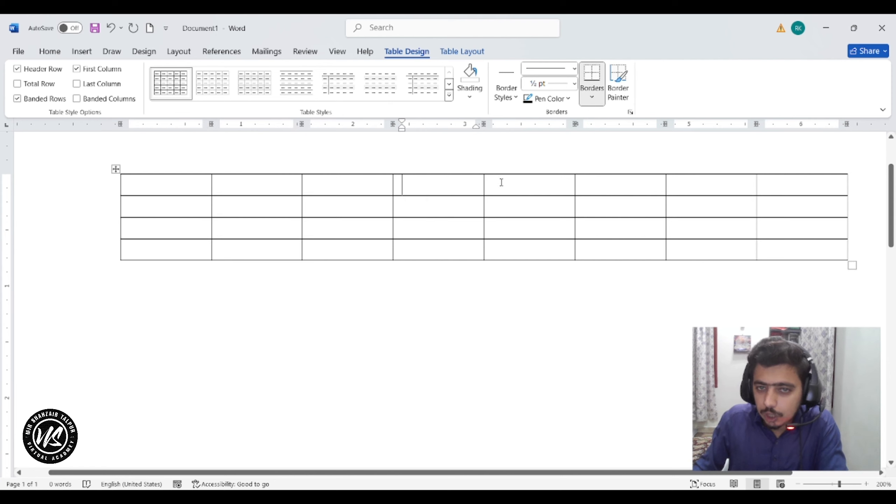
left_click(501, 183)
left_click_drag(192, 188, 779, 192)
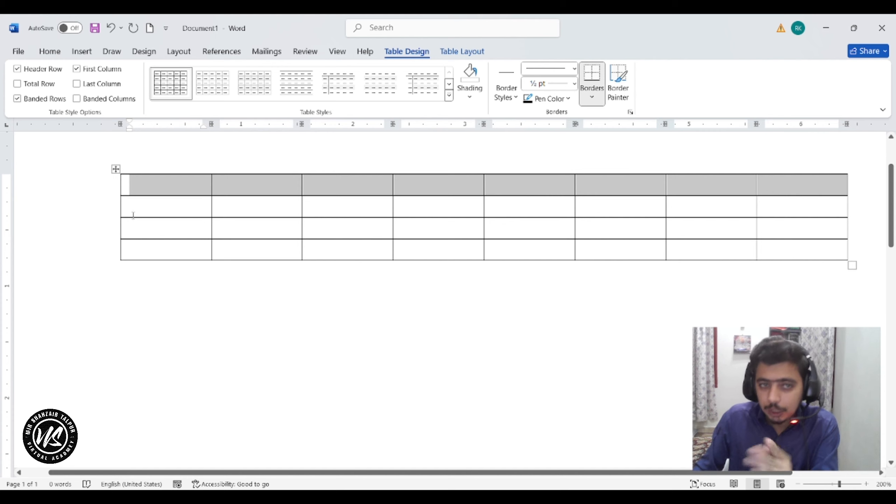
- Go through the cells of the table's first column, select the whole column, and select the second column
left_click(135, 186)
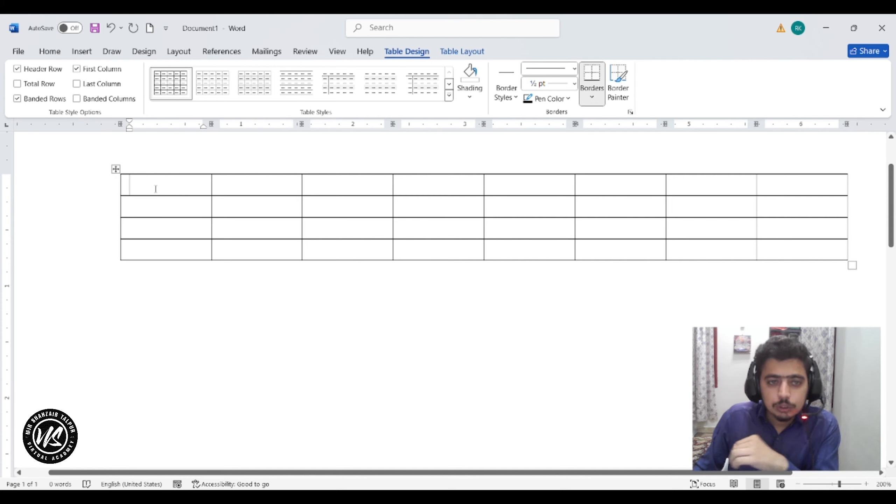
left_click_drag(155, 190, 168, 254)
left_click(168, 197)
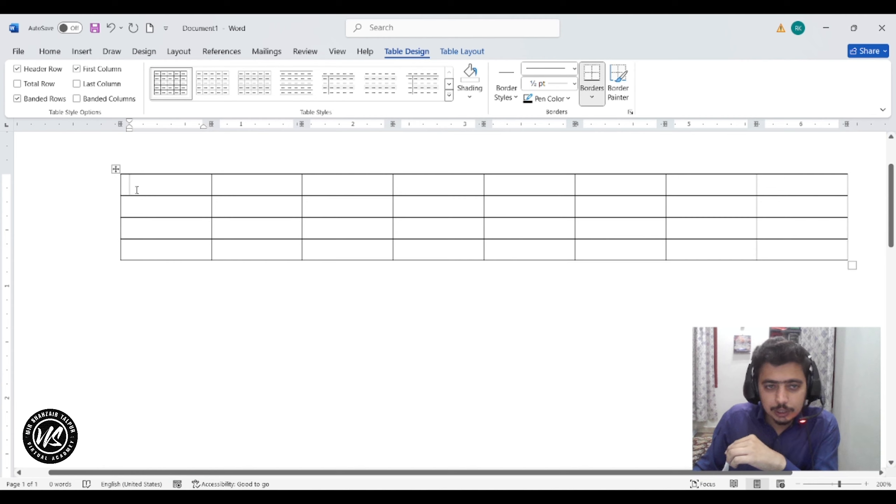
left_click(176, 231)
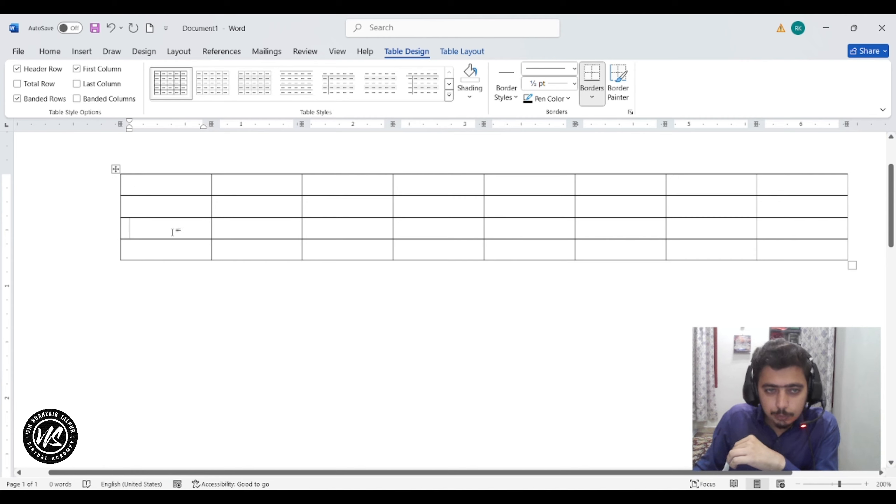
left_click(138, 250)
left_click_drag(162, 182, 178, 259)
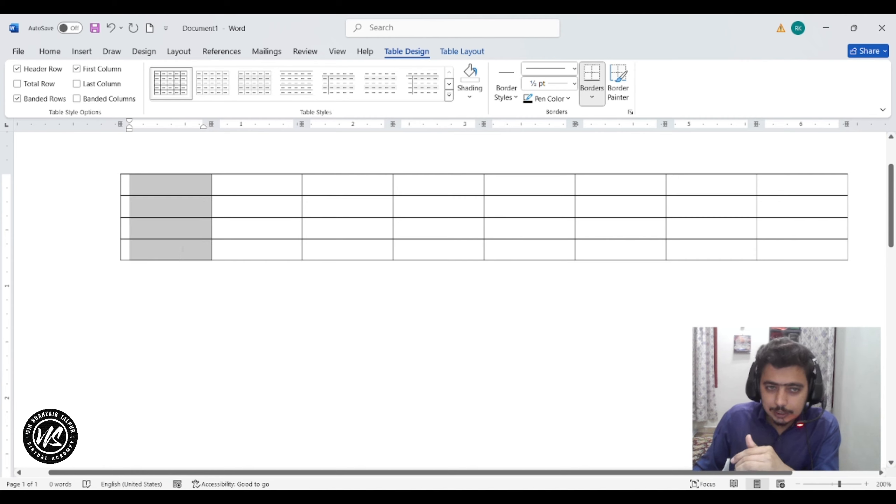
left_click(144, 187)
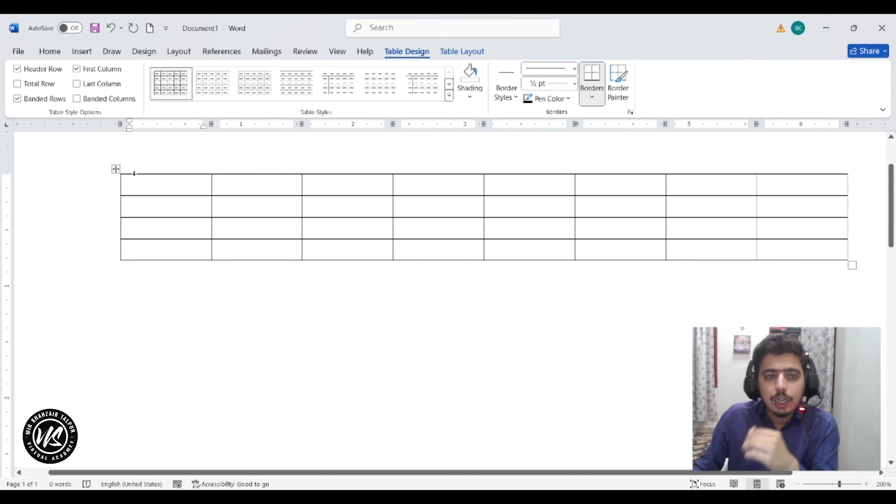
left_click_drag(123, 194, 128, 255)
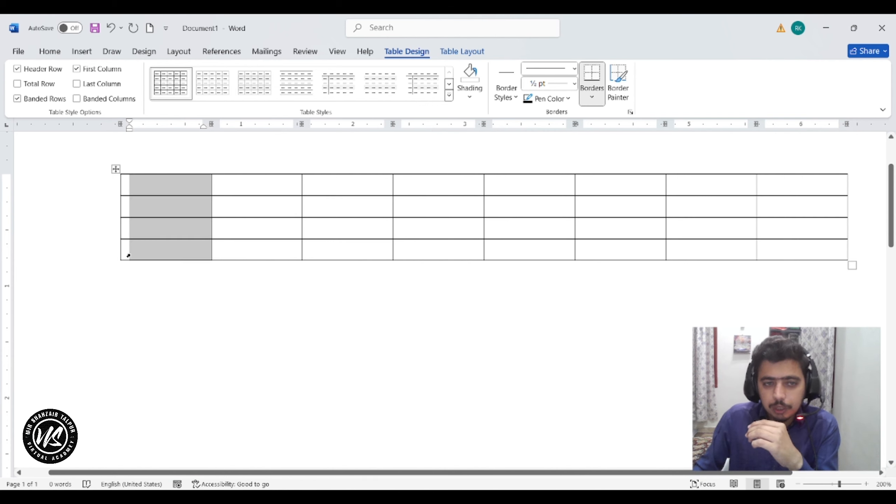
left_click(214, 188)
left_click_drag(209, 183, 225, 260)
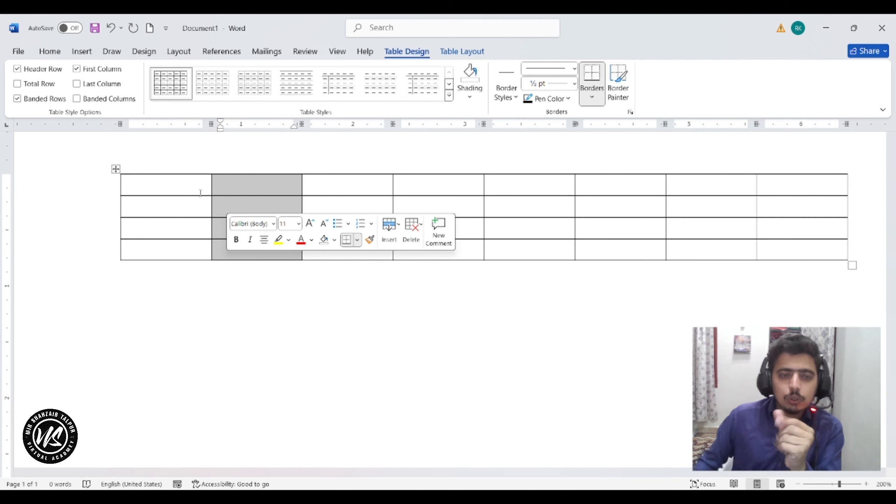
- Select each of the table's eight columns one at a time, from the first to the last
left_click_drag(175, 187, 182, 252)
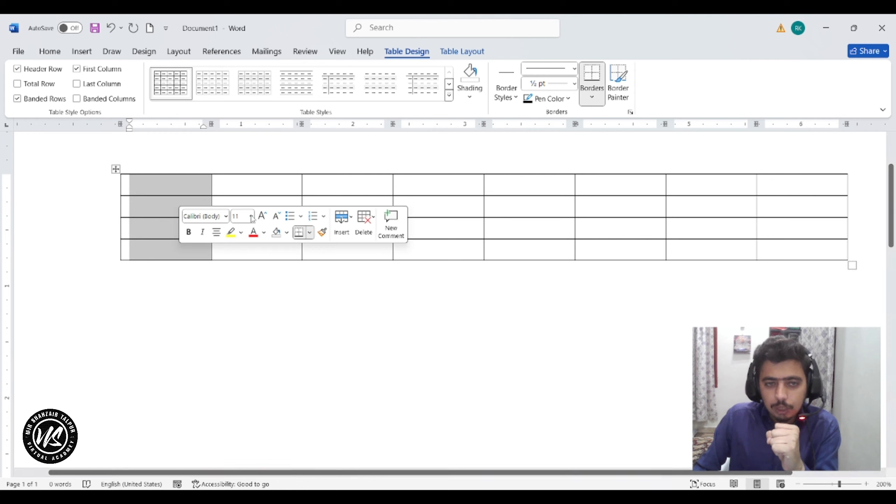
left_click_drag(257, 188, 270, 249)
left_click_drag(362, 187, 366, 248)
left_click_drag(442, 184, 449, 258)
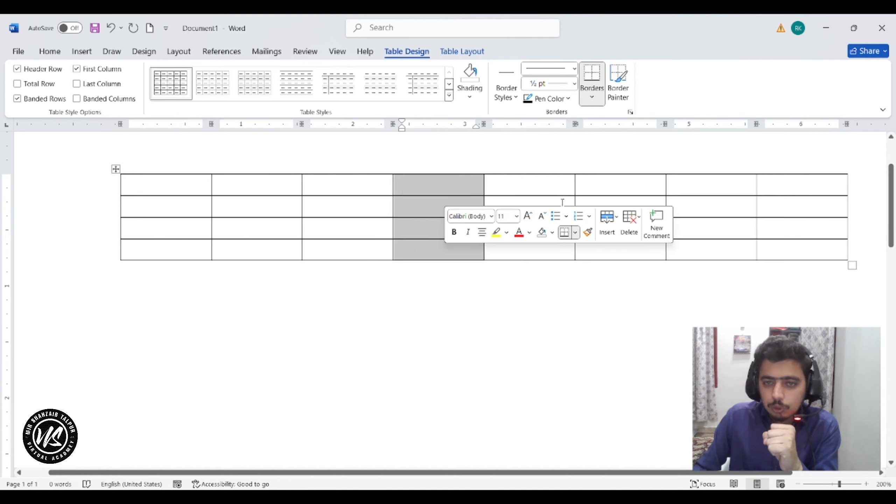
left_click_drag(563, 202, 565, 251)
left_click_drag(632, 190, 634, 242)
left_click_drag(702, 185, 704, 252)
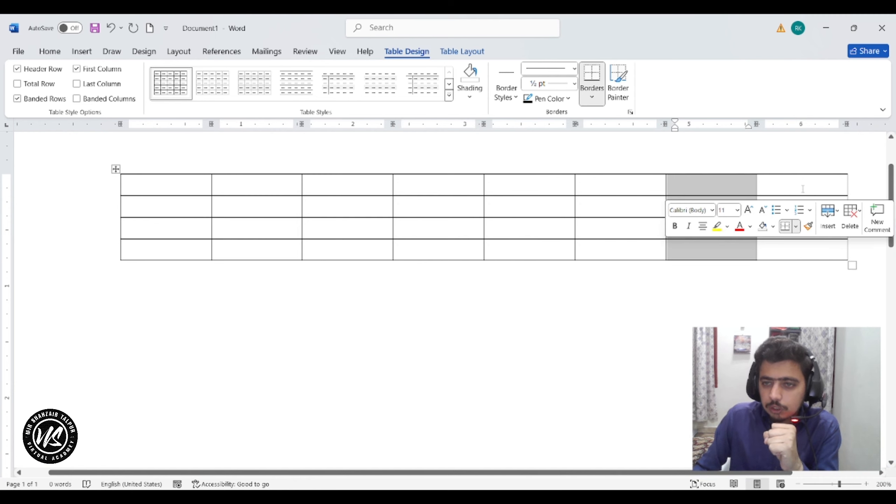
left_click_drag(803, 188, 803, 251)
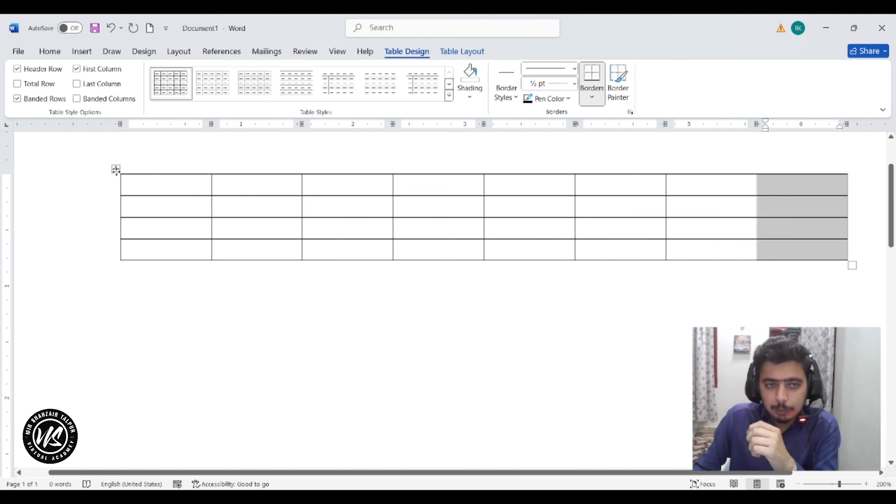
- Select the whole table, and select each of its four rows in turn from first to last
left_click(115, 170)
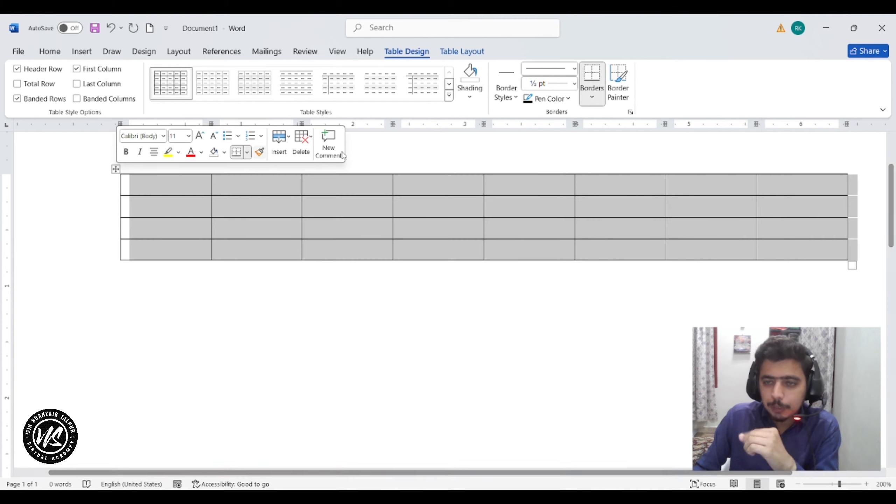
left_click(151, 192)
left_click_drag(130, 188, 792, 186)
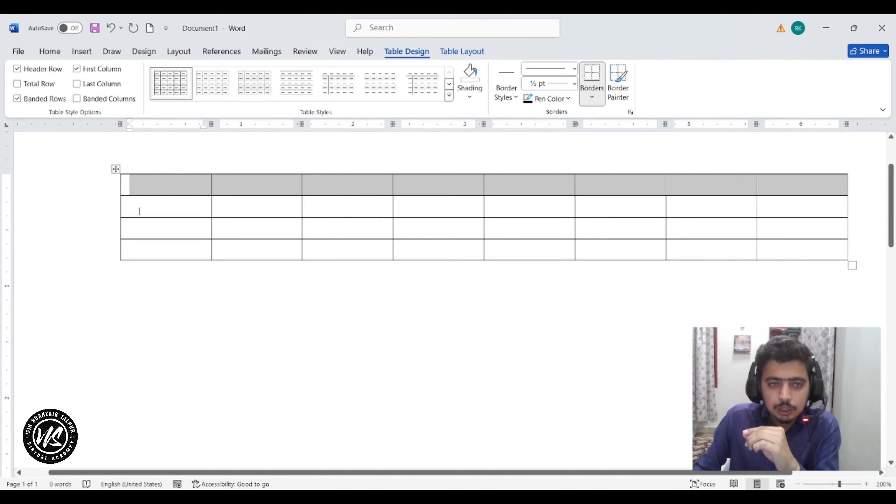
left_click_drag(140, 211, 794, 208)
left_click_drag(122, 233, 801, 229)
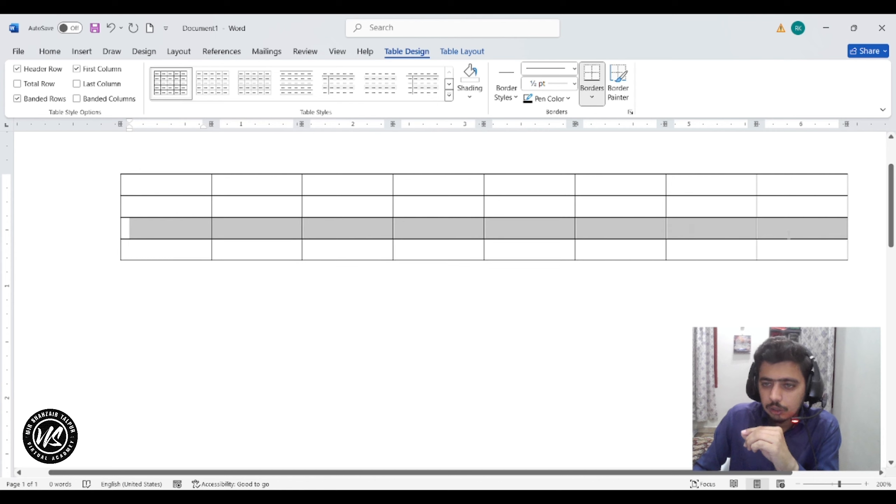
left_click(146, 251)
left_click_drag(253, 266, 759, 255)
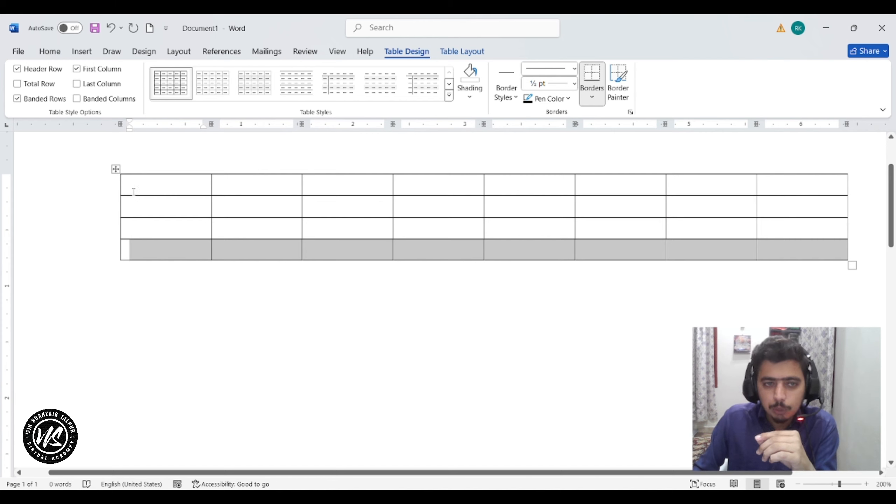
left_click(122, 193)
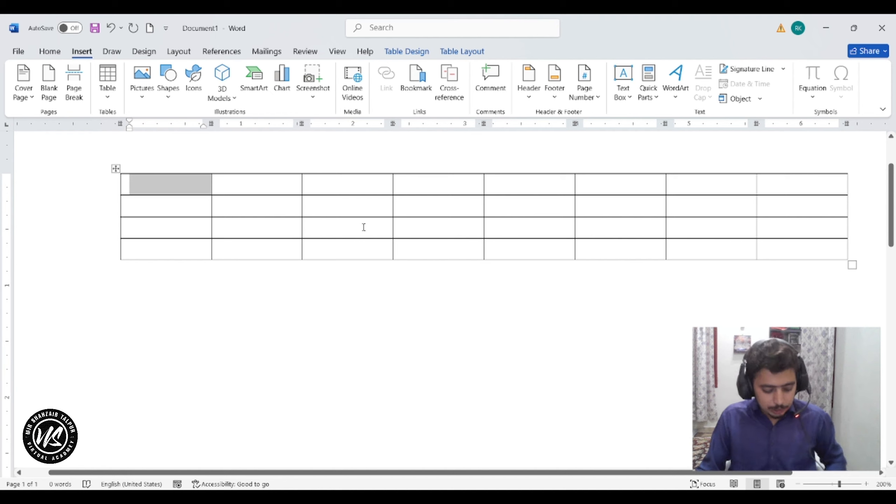
- Delete the whole table and return the empty document to Print Layout at 100% zoom
key("ctrl+a")
key("Delete")
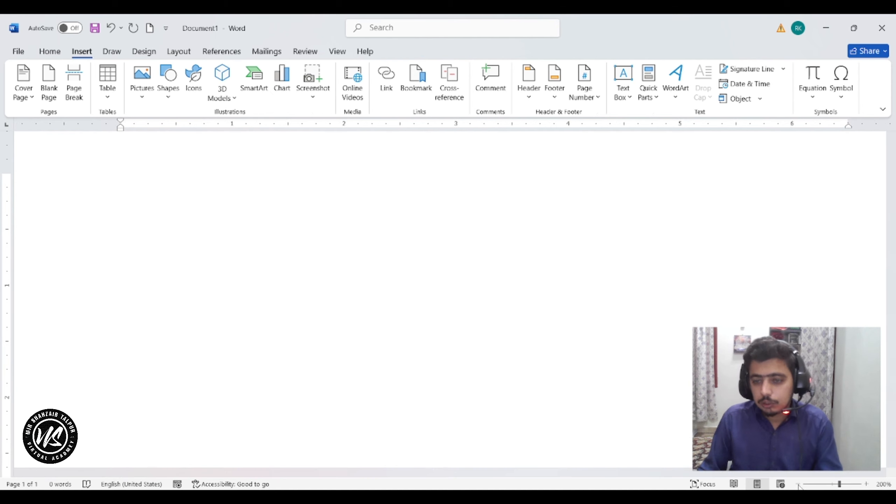
left_click(780, 484)
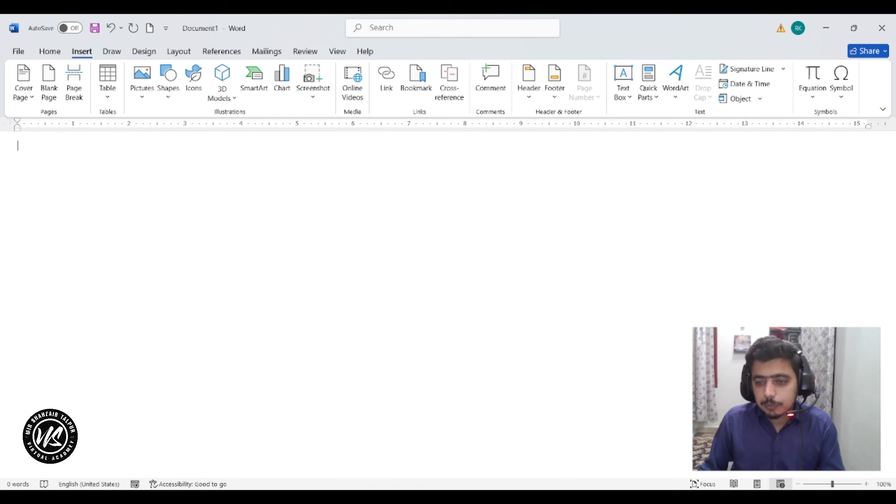
left_click(757, 484)
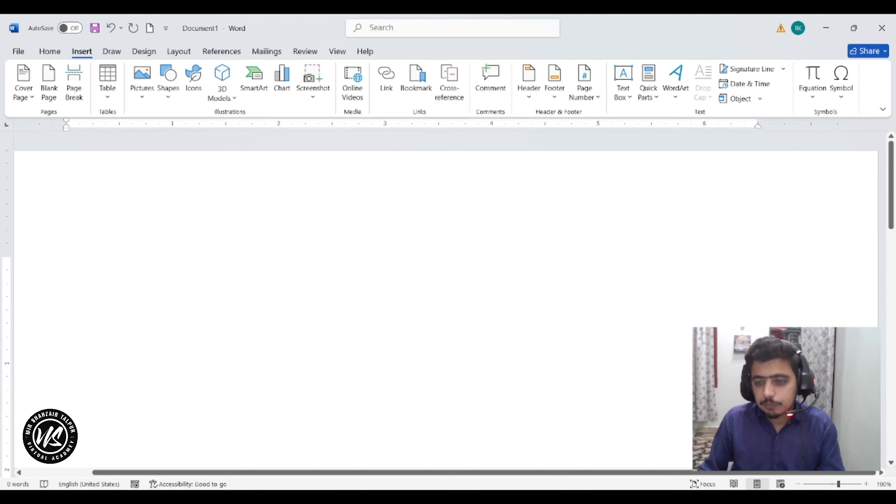
left_click(798, 484)
left_click(798, 484)
left_click(798, 484)
left_click(798, 484)
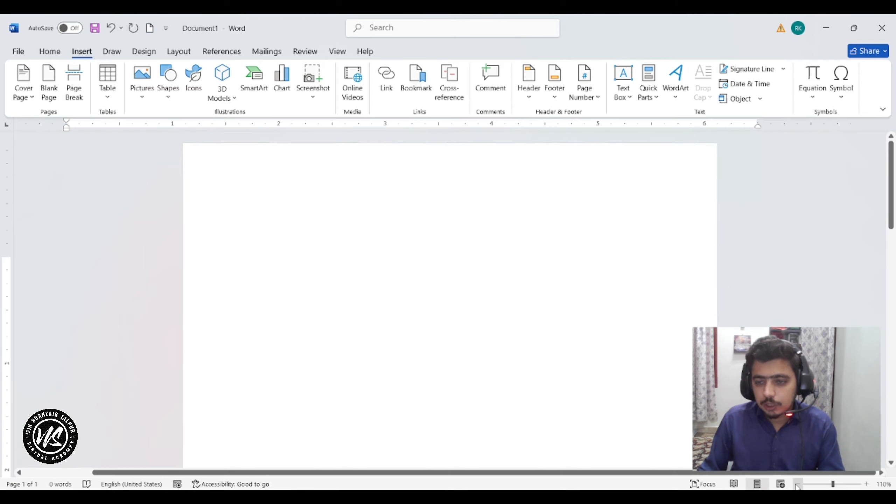
left_click(799, 484)
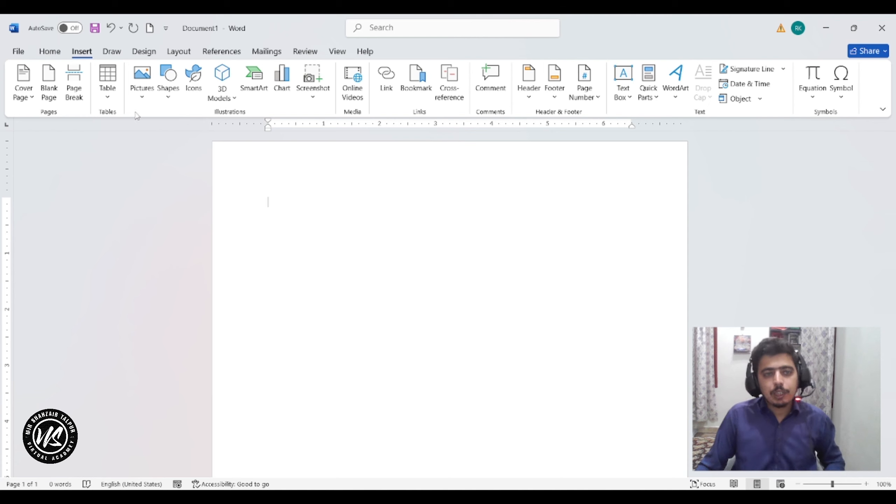
- Preview a 1x8 table in the table size grid without inserting it
left_click(101, 102)
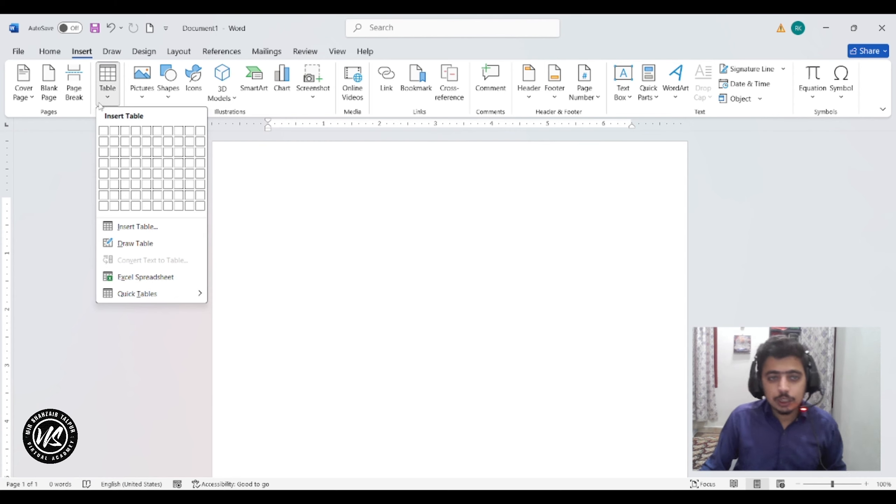
left_click(107, 99)
left_click(107, 99)
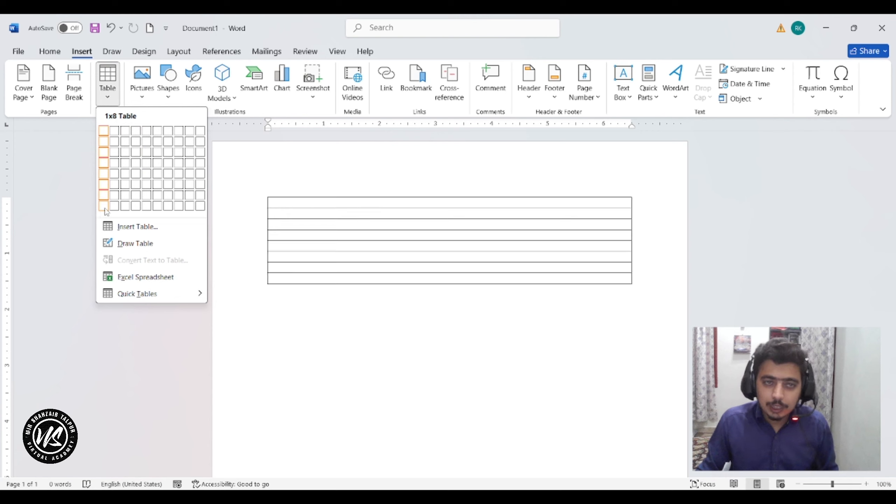
left_click(328, 214)
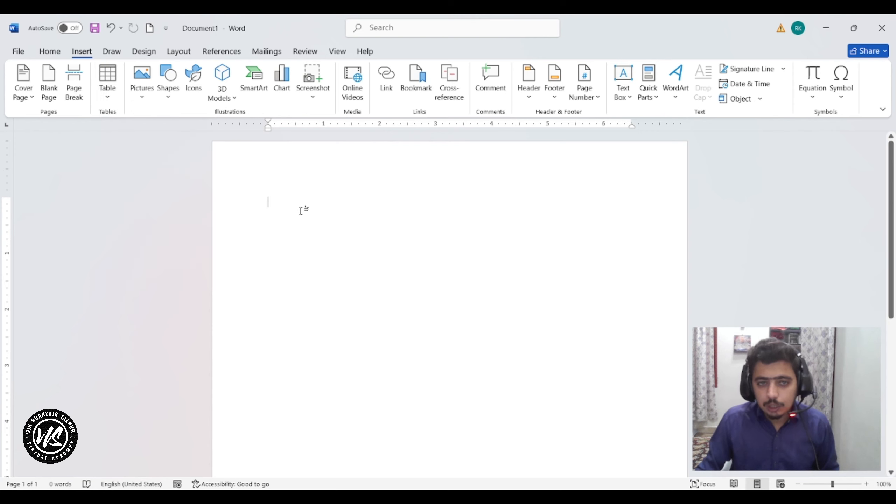
- Write "10 x 8" on the first line of the document
type("1")
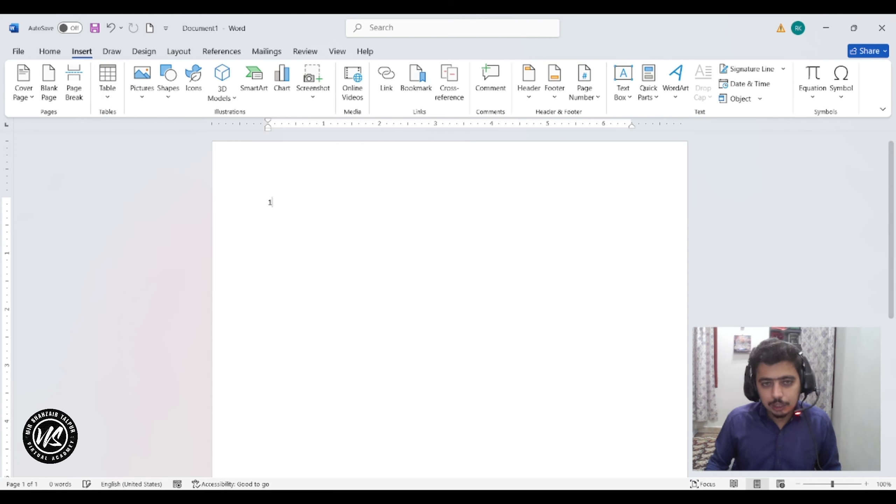
type("0 x ")
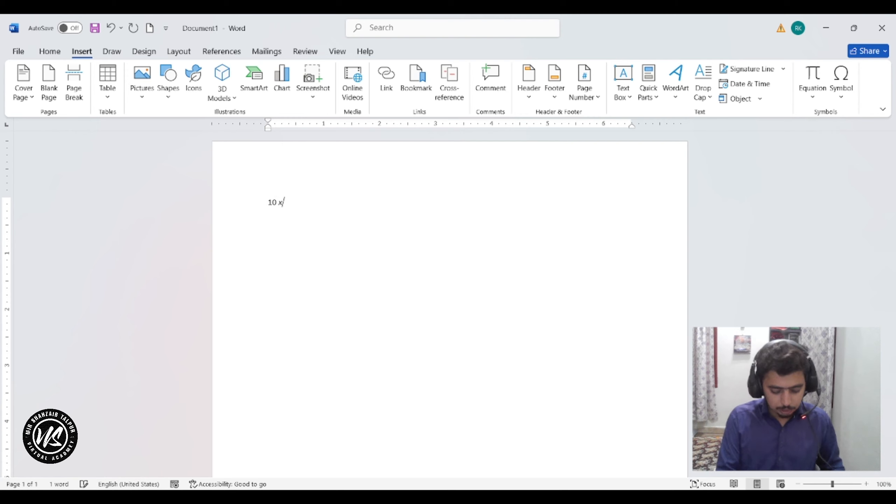
type("8")
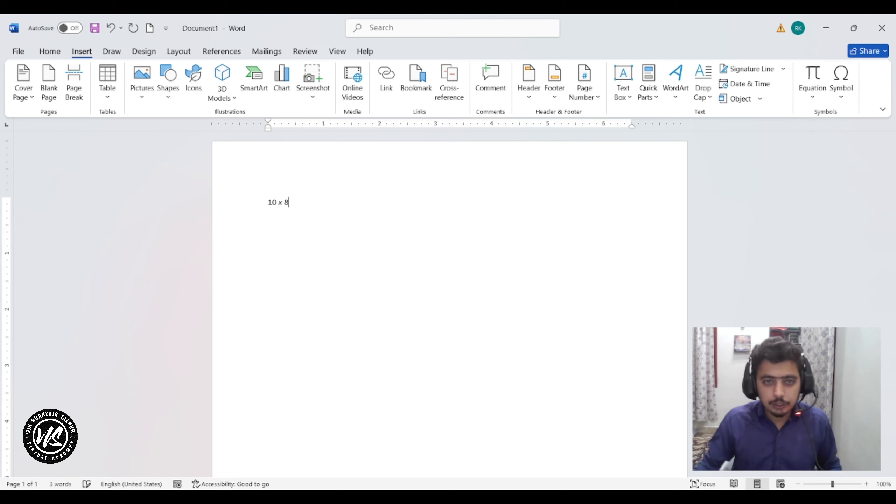
- Enlarge the "10 x 8" text to 80 pt
key("ctrl+a")
key("ctrl+shift+period")
key("ctrl+shift+period")
key("ctrl+shift+period")
key("ctrl+shift+period")
key("ctrl+shift+period")
key("ctrl+shift+period")
key("ctrl+shift+period")
key("ctrl+shift+period")
key("ctrl+shift+period")
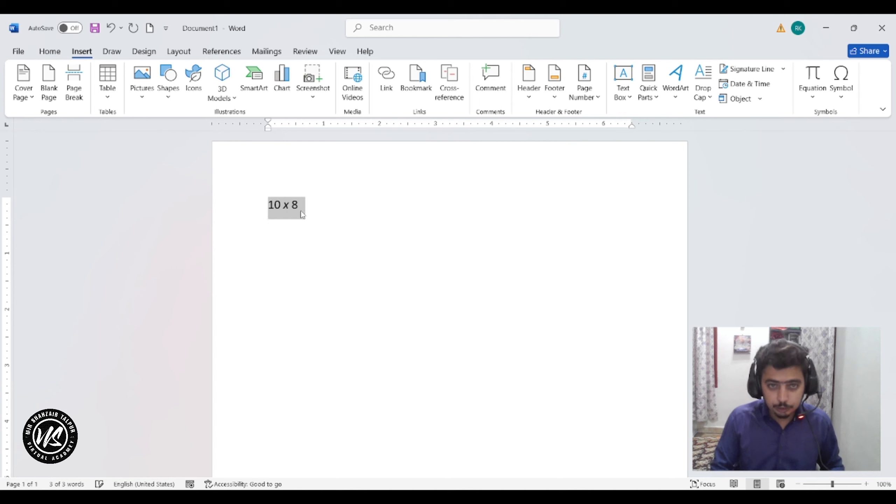
key("ctrl+shift+period")
key("ctrl+shift+period")
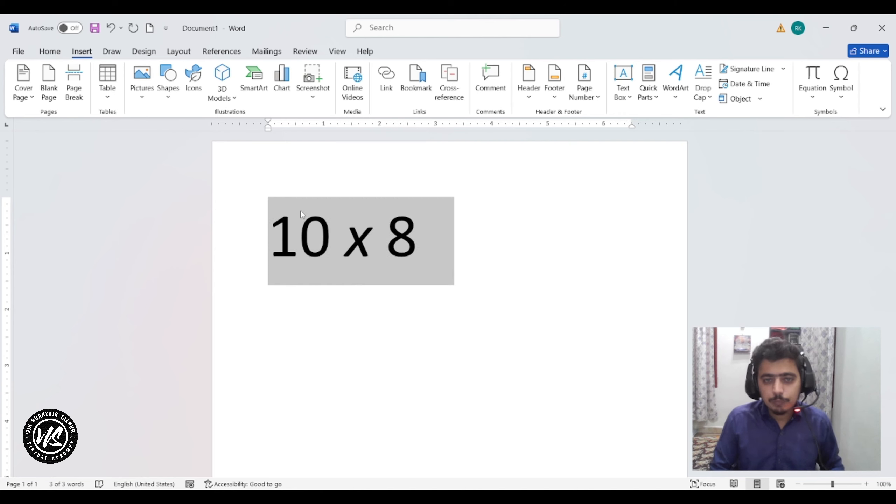
left_click(458, 241)
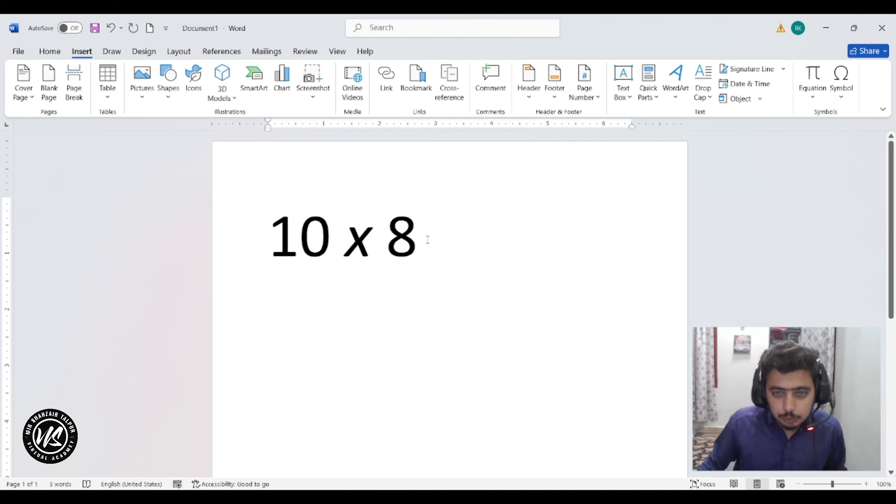
- Write "Columns x Rows" on a new line below "10 x 8", with only the x in italics
key("Return")
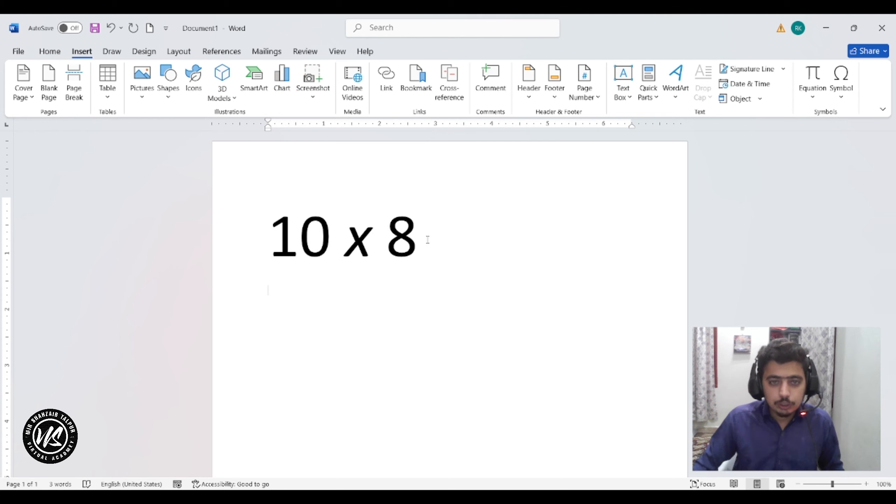
double_click(323, 233)
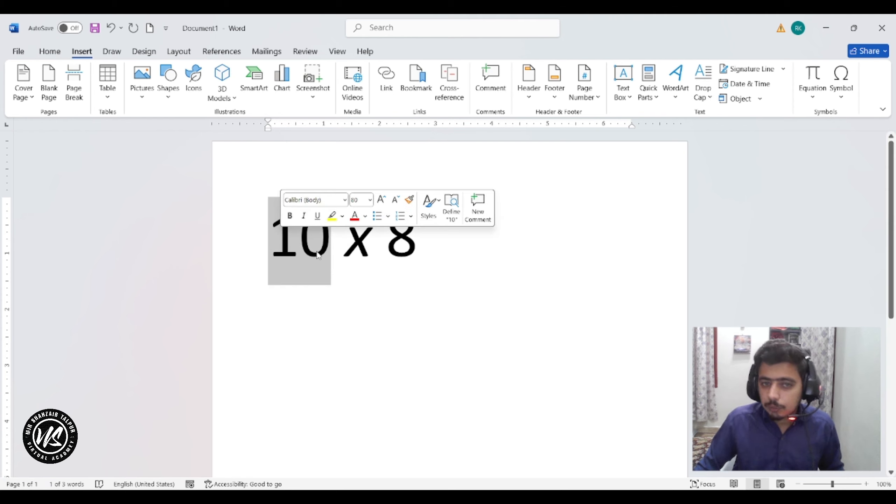
left_click(314, 295)
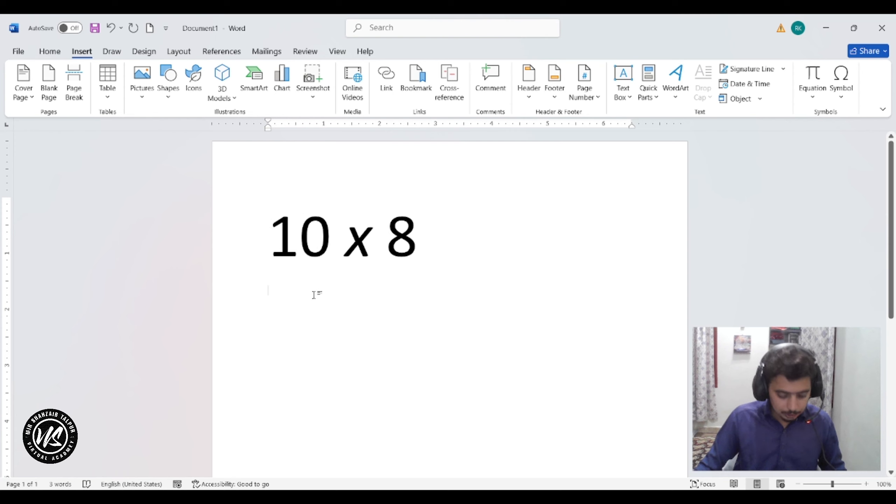
type("Col")
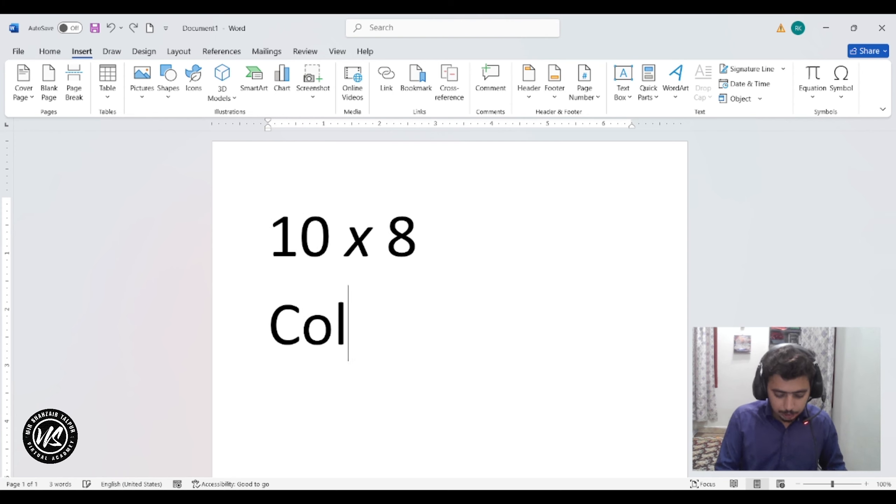
type("umbns")
key("BackSpace")
key("BackSpace")
key("BackSpace")
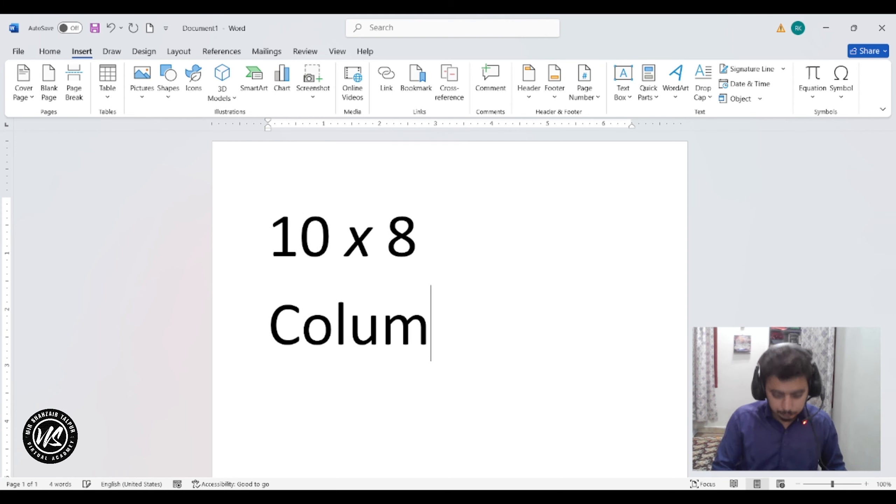
type("ns")
key("ctrl+i")
type("x")
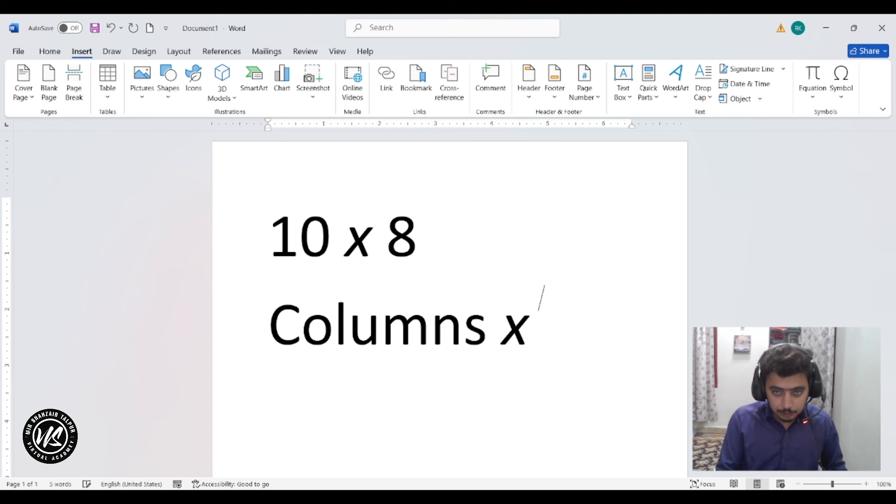
key("ctrl+i")
type("Ro")
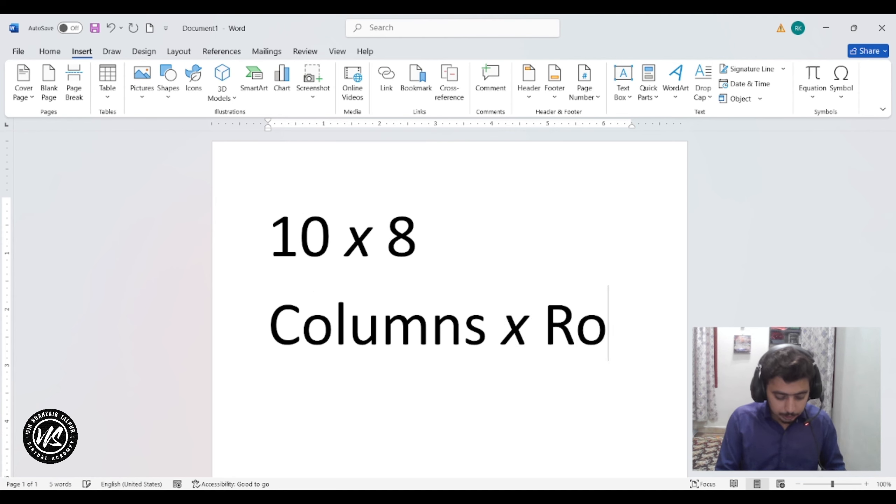
type("ws")
- Reduce the font size of the "Columns x Rows" line to 28 pt
triple_click(315, 294)
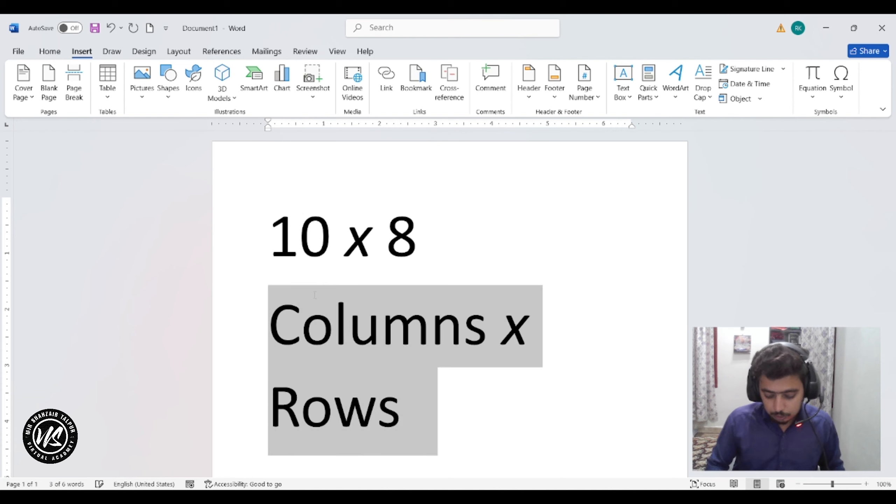
key("ctrl+shift+comma")
key("ctrl+shift+comma")
key("ctrl+shift+comma")
key("ctrl+shift+comma")
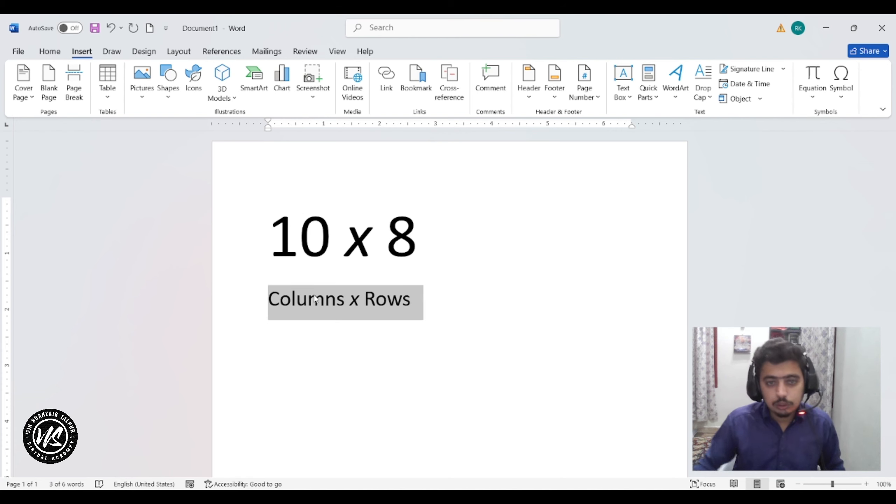
- Highlight 10 and 8 in the size line and compare them with "Columns" and "Rows" in the line below
left_click_drag(331, 244, 279, 242)
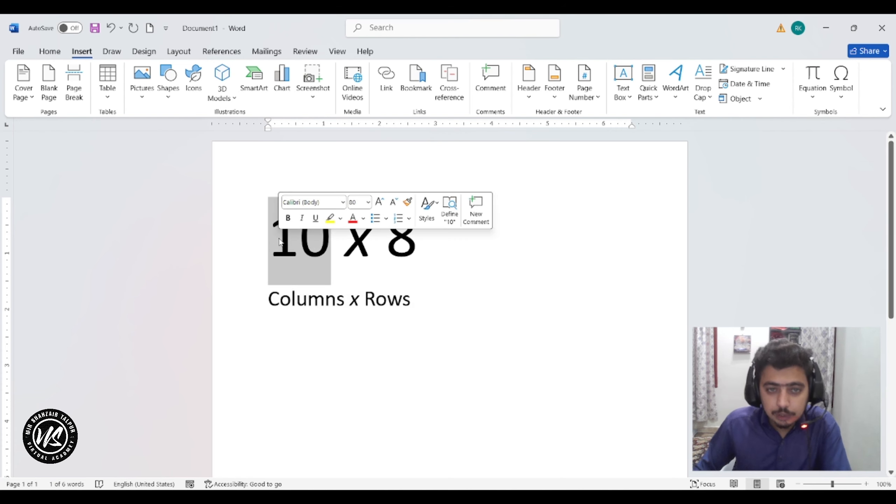
left_click(297, 301)
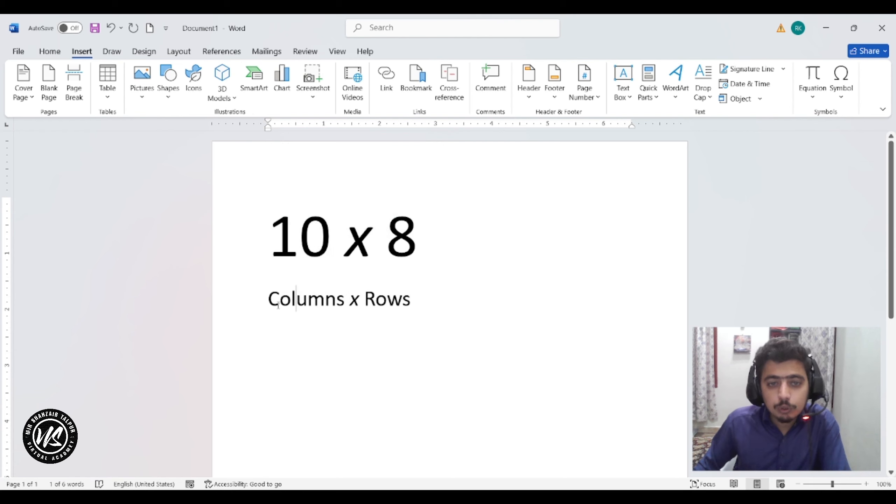
left_click(252, 301)
left_click(325, 297)
left_click_drag(417, 240, 395, 242)
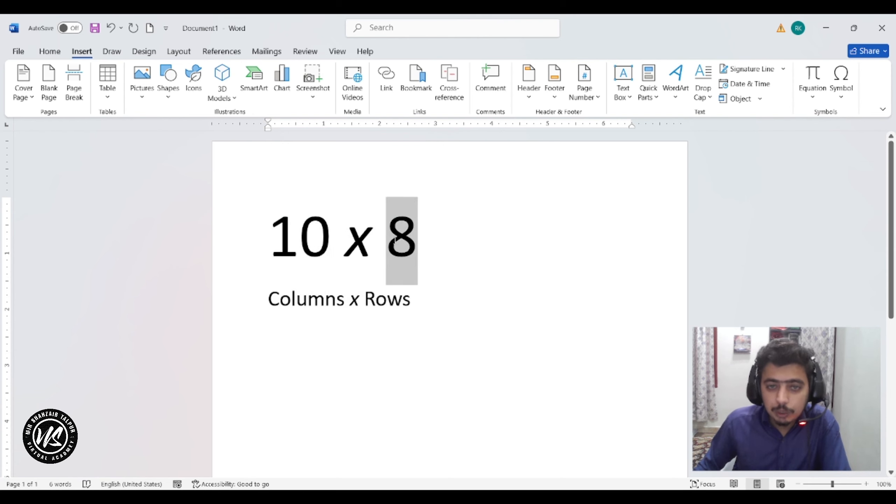
left_click_drag(410, 301, 358, 300)
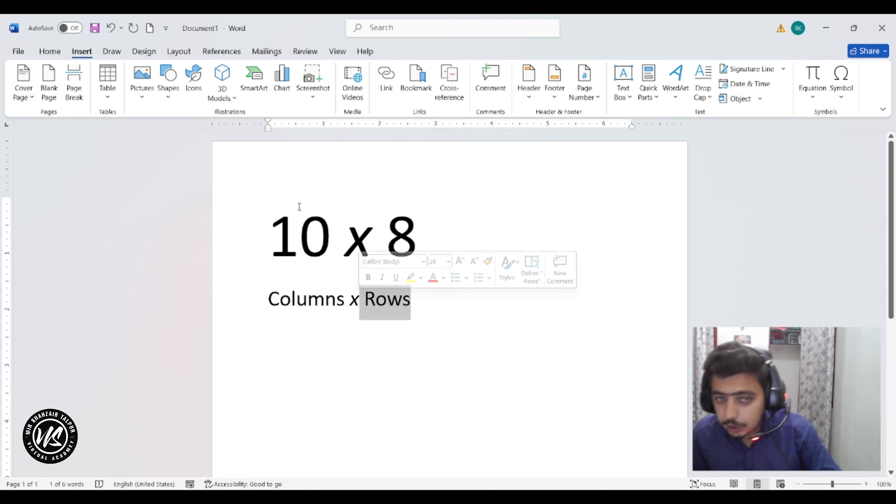
left_click_drag(275, 208, 324, 234)
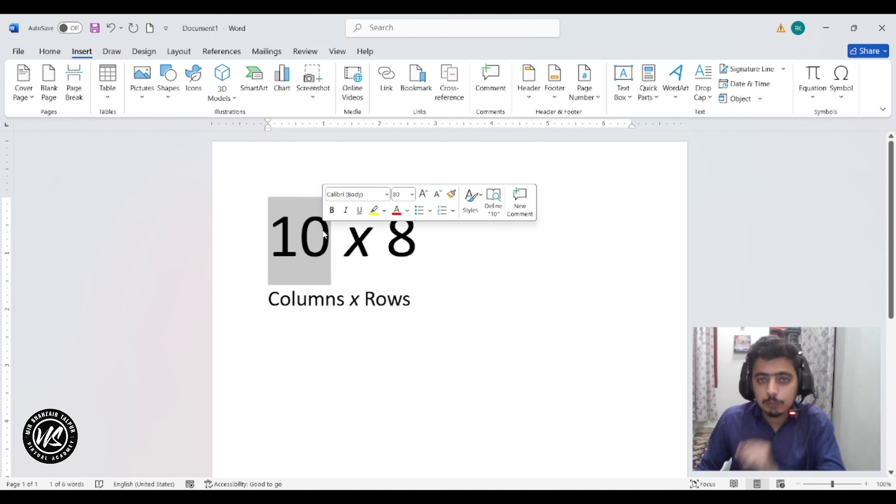
left_click_drag(386, 237, 429, 241)
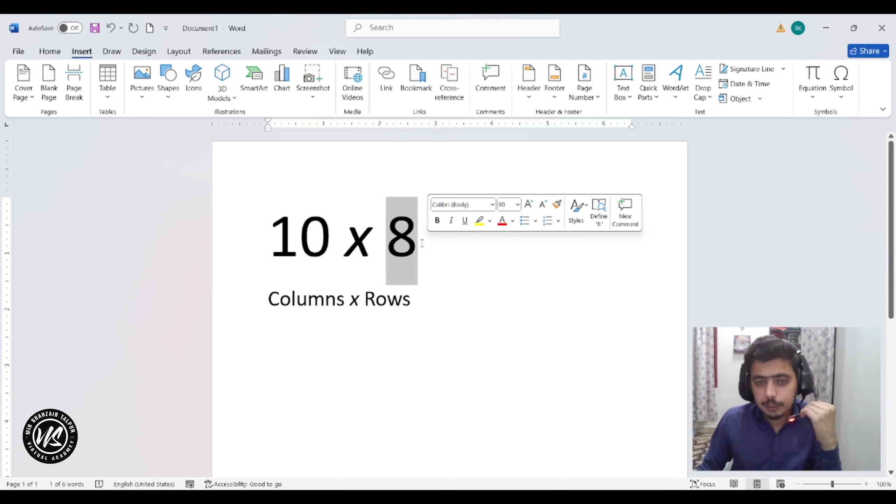
- Delete both lines of text so the document is empty
left_click_drag(453, 355, 167, 239)
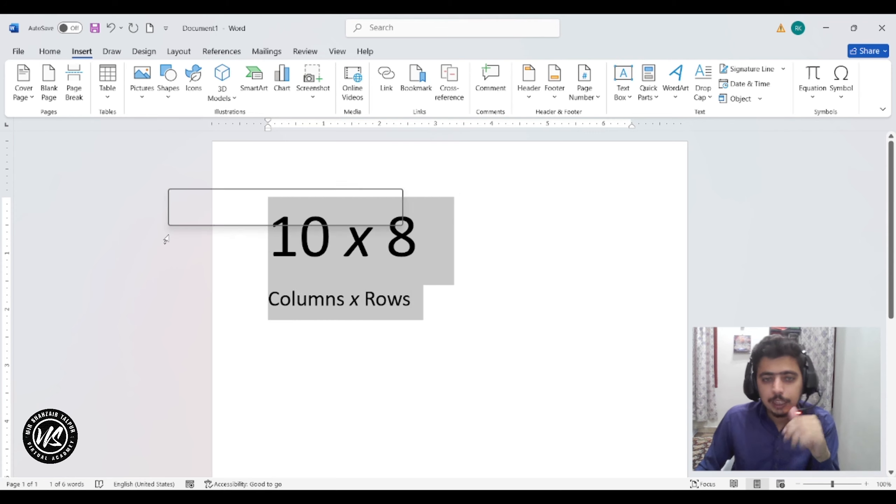
key("Delete")
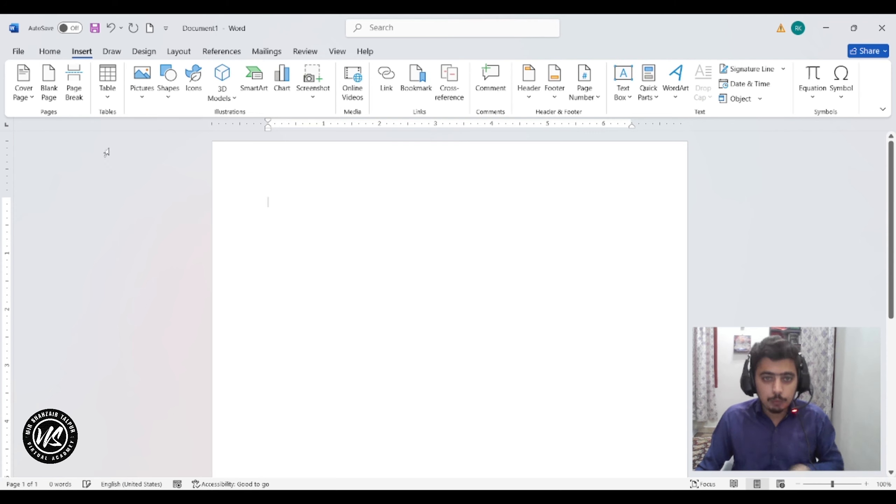
- Insert a table of one column and eight rows with the size grid, and select all its rows
left_click(108, 83)
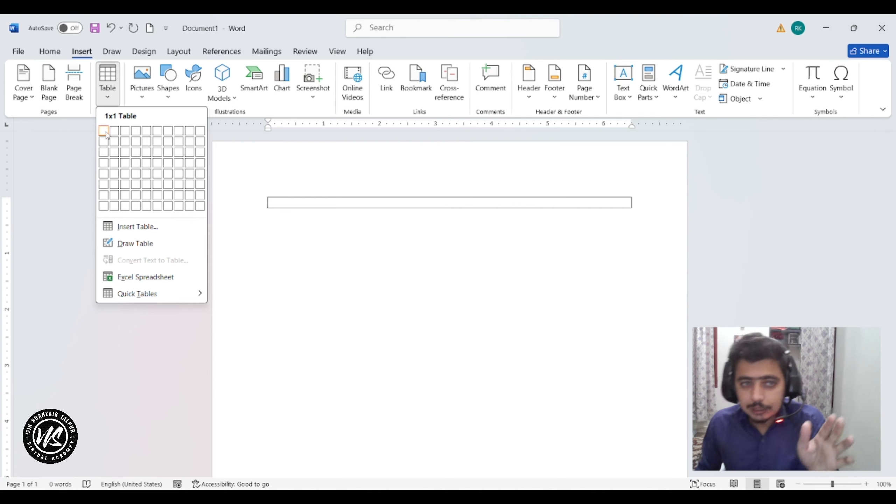
left_click(104, 206)
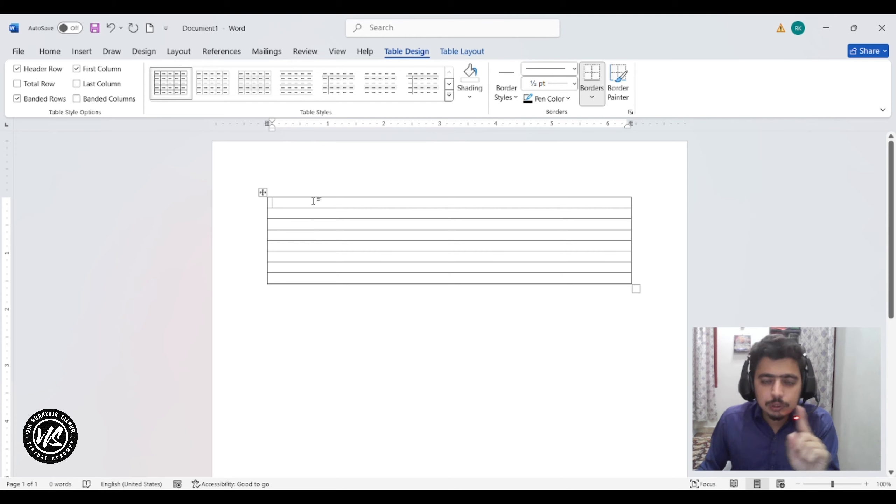
left_click_drag(271, 203, 538, 284)
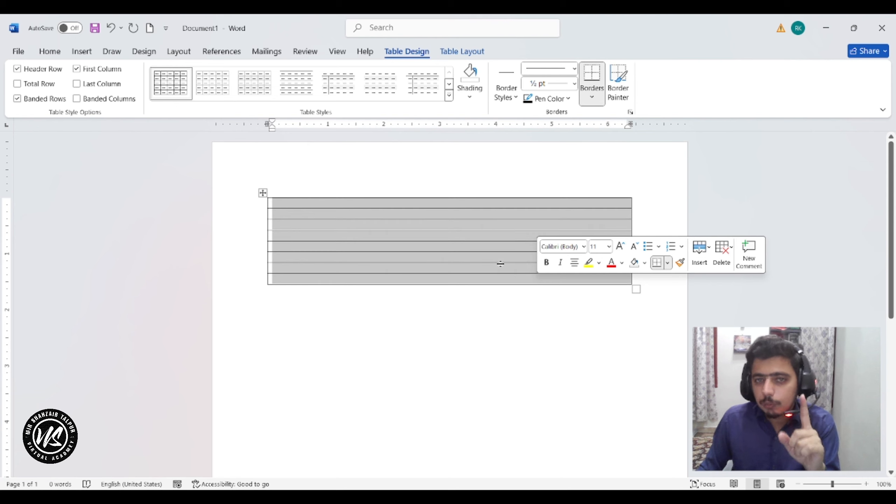
left_click(274, 208)
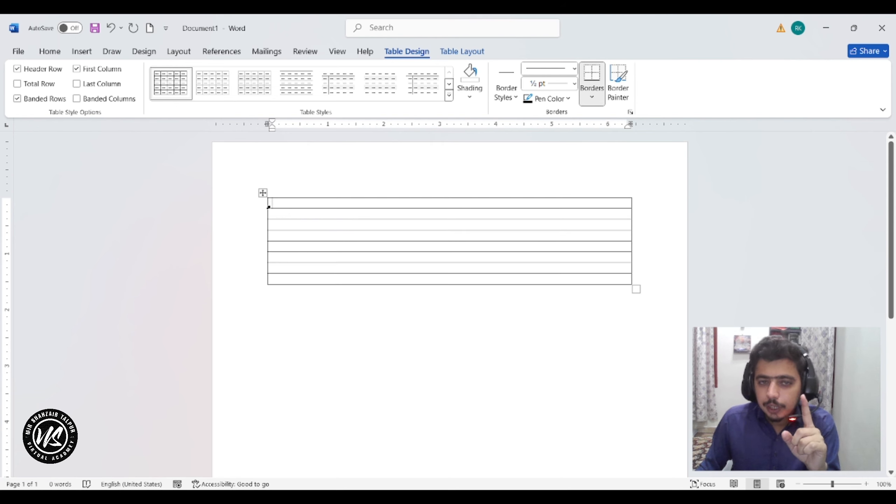
- Select the upper rows of the single-column table one at a time, and undo the table's insertion
left_click(267, 205)
left_click(268, 216)
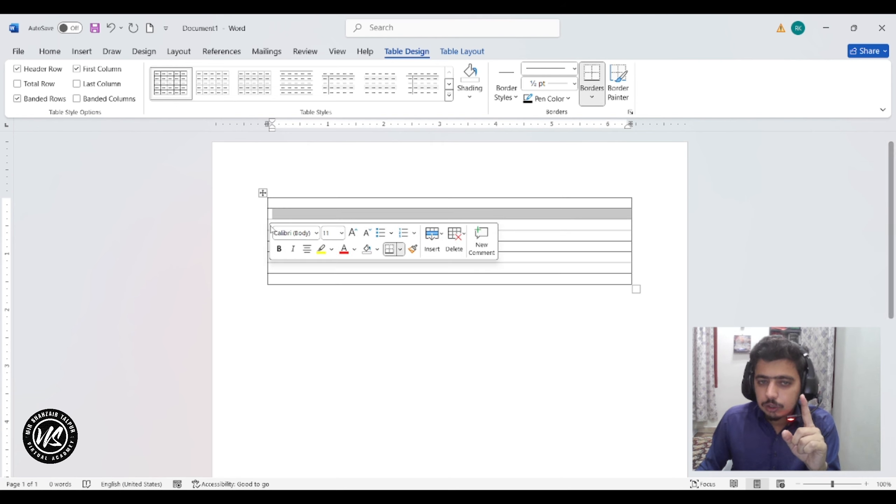
left_click(268, 226)
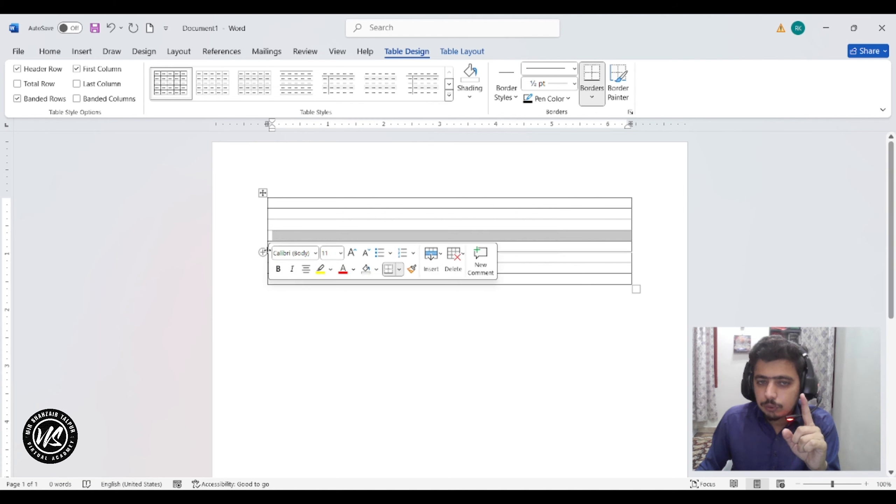
left_click(287, 213)
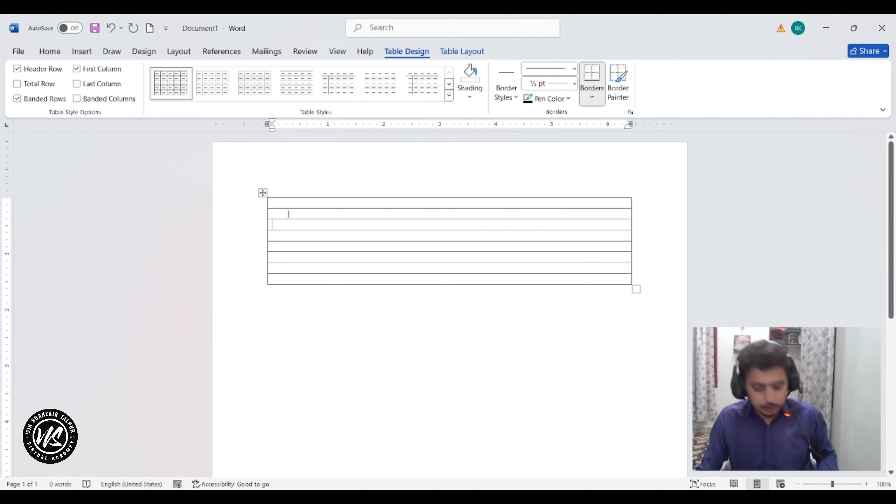
key("ctrl+z")
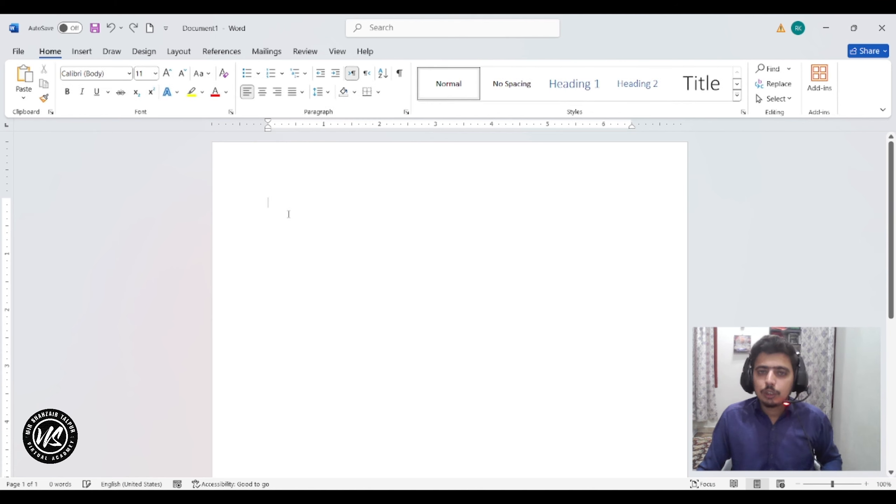
- Insert a table larger than the size grid allows, with 12 columns and 16 rows and automatic fixed column width
left_click(81, 52)
left_click(102, 100)
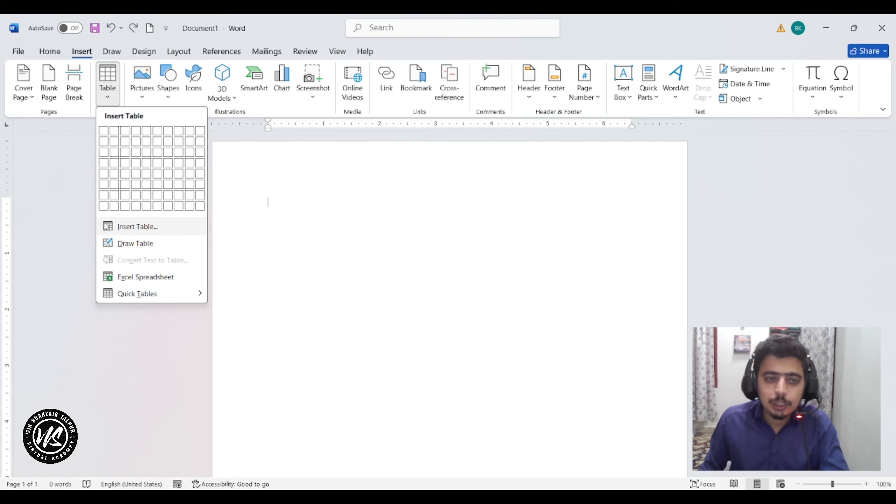
left_click(108, 226)
left_click_drag(429, 178, 487, 157)
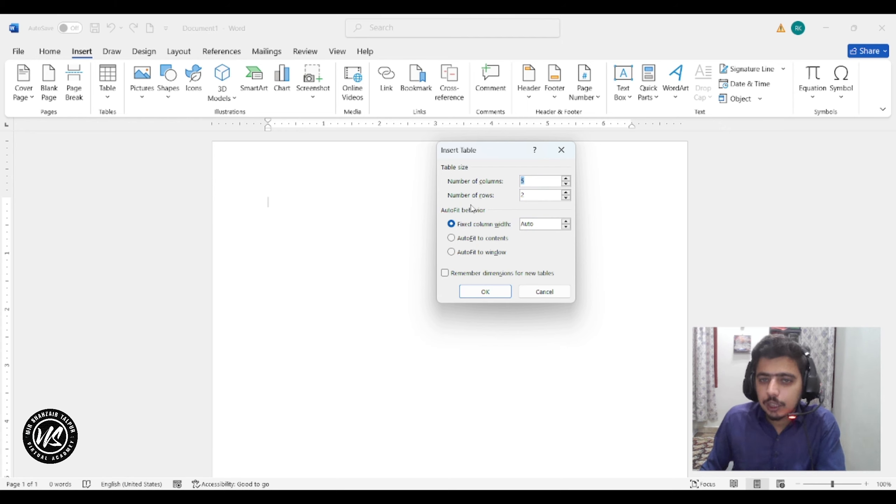
key("Tab")
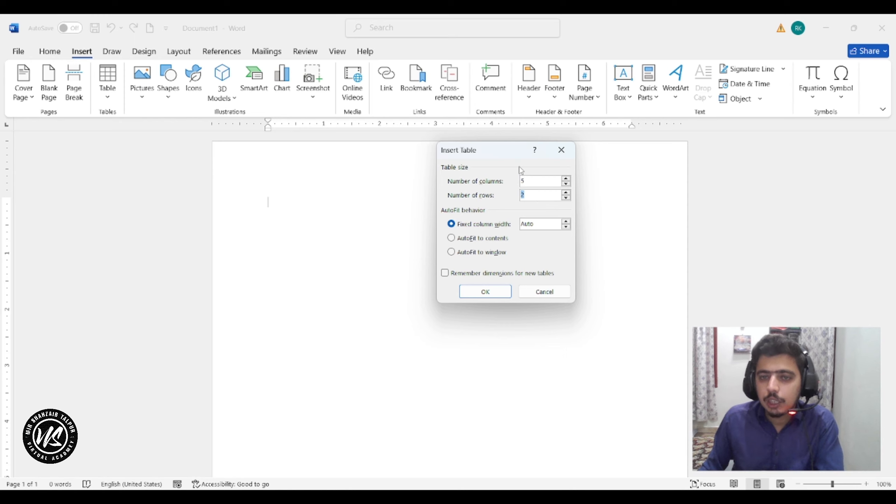
double_click(539, 181)
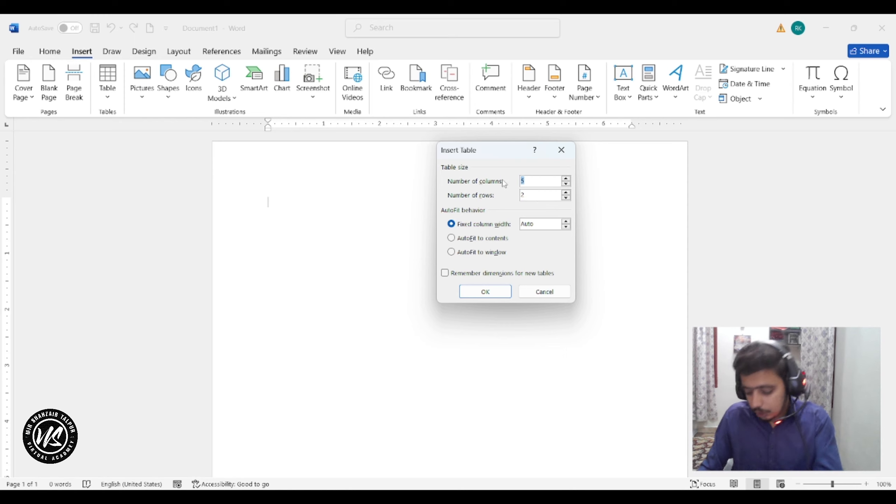
type("12")
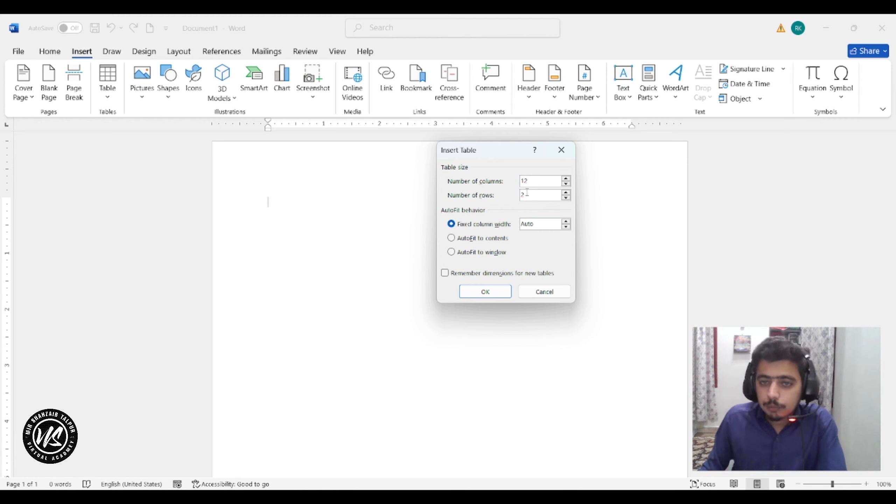
double_click(527, 192)
type("16")
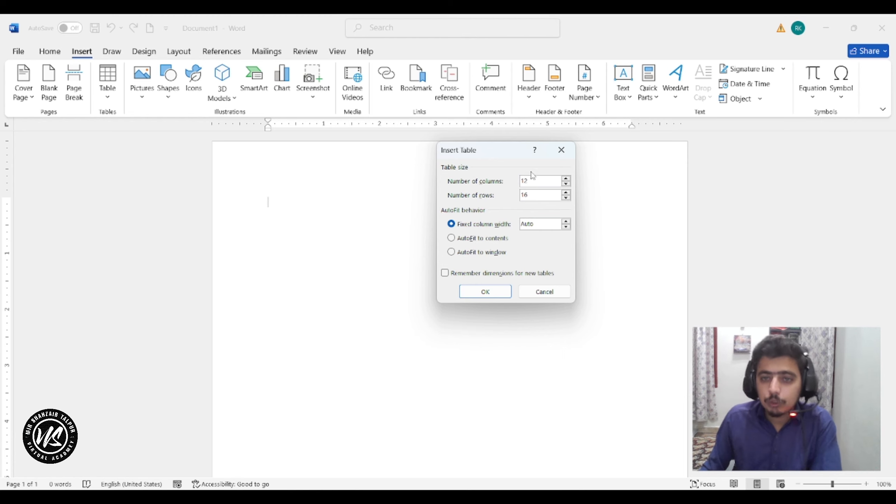
left_click(468, 290)
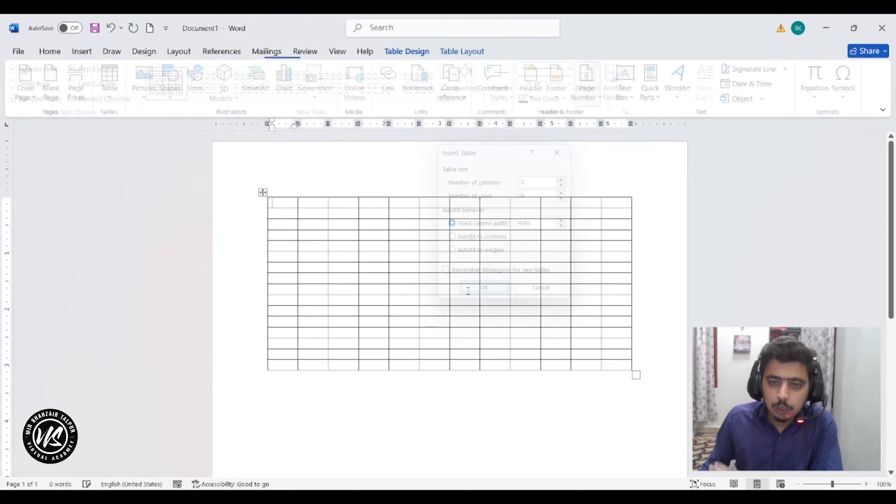
- Highlight all cells of the new table, and write 12 x 16 below it with only the x in italics
left_click_drag(287, 203, 613, 367)
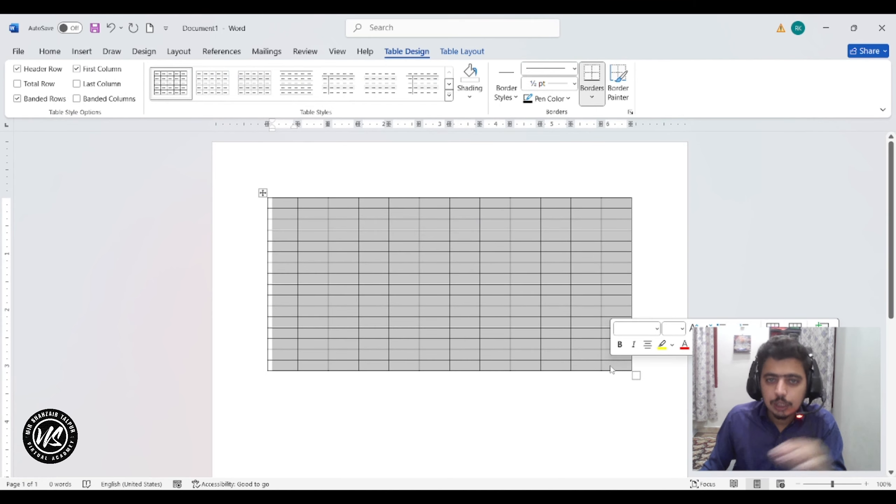
left_click(278, 210)
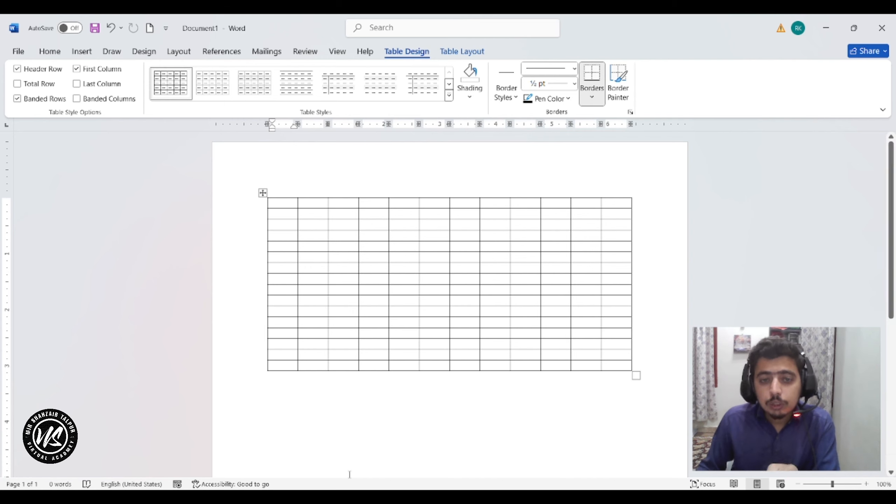
left_click(336, 444)
type("12")
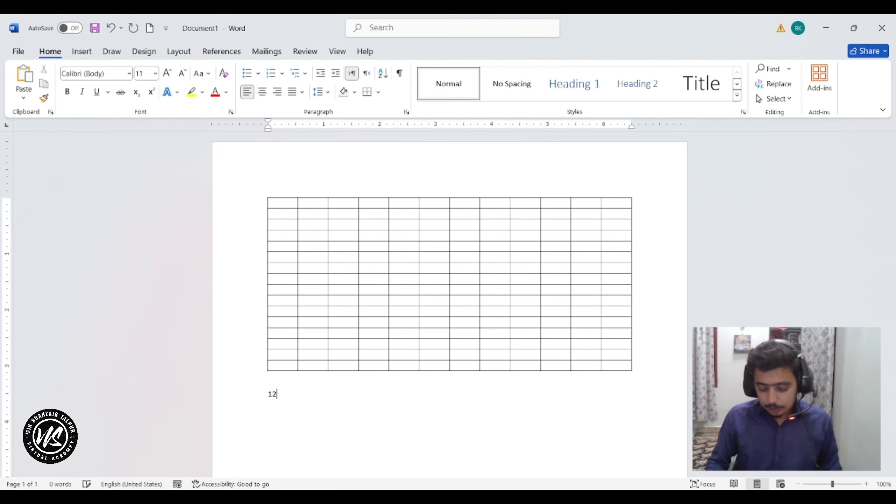
key("ctrl+i")
type("x")
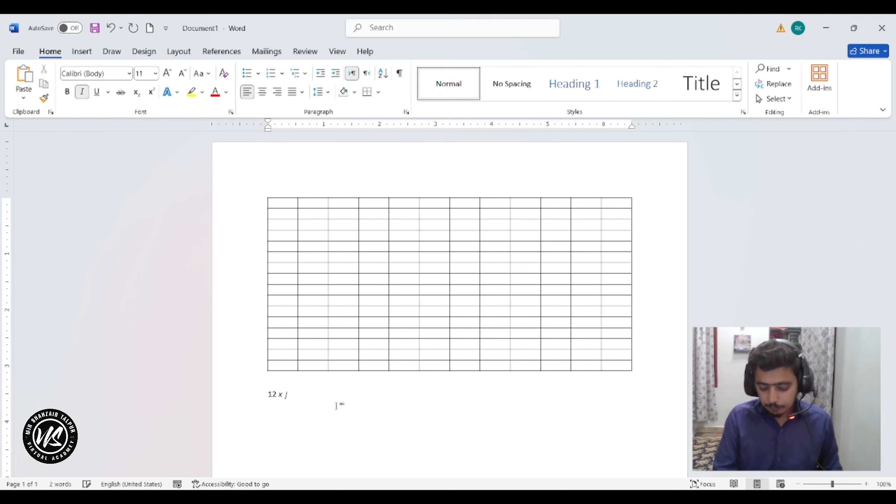
key("ctrl+i")
type("16")
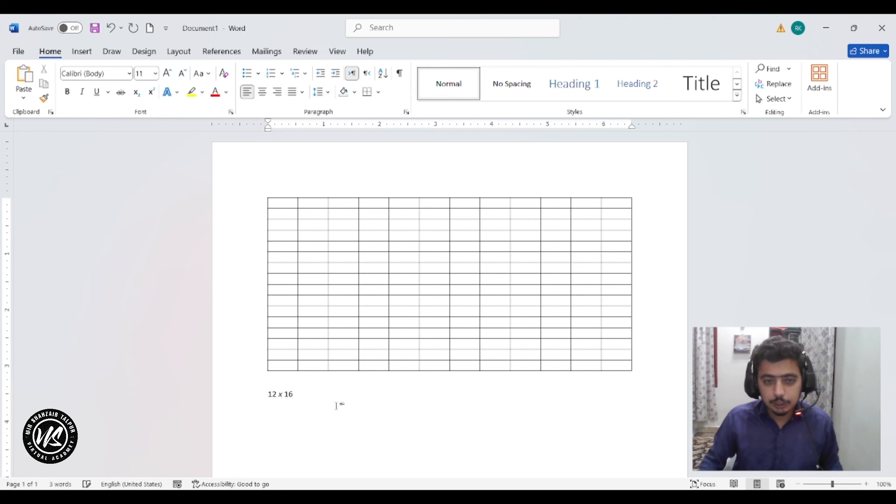
- Enlarge the 12 x 16 line below the table to 36 pt, and complete it with = 192
key("shift+Home")
key("ctrl+shift+period")
key("ctrl+shift+period")
key("ctrl+shift+period")
key("ctrl+shift+period")
key("ctrl+shift+period")
key("ctrl+shift+period")
key("ctrl+shift+period")
key("ctrl+shift+period")
key("ctrl+shift+period")
key("ctrl+shift+period")
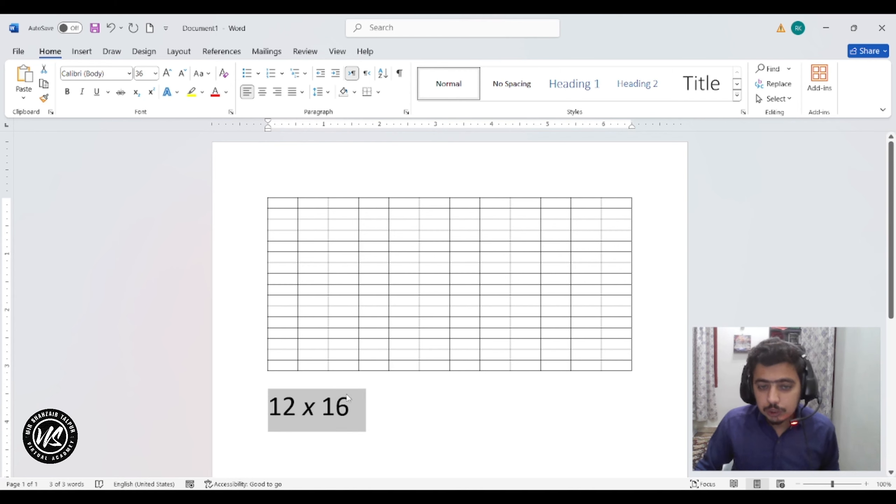
left_click(357, 409)
type("= 192")
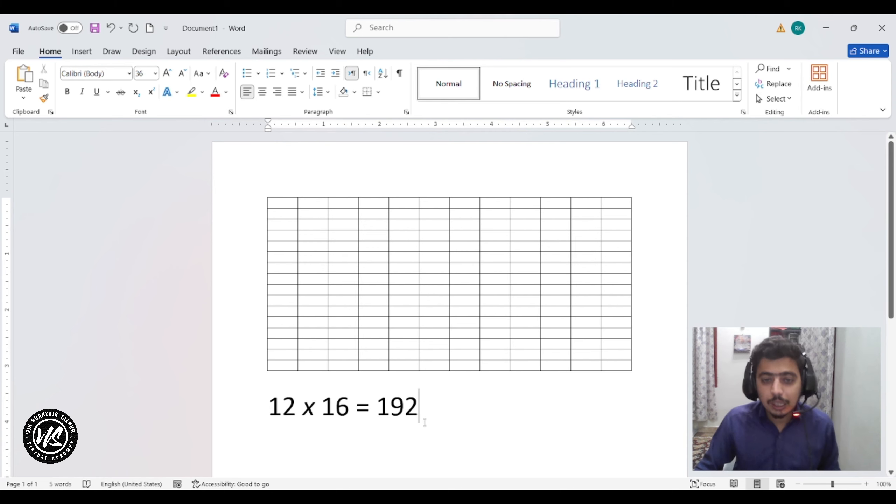
- Point out how the product 192 relates to the table by selecting the result, the whole table, its first cells and both factors
left_click_drag(422, 417, 383, 419)
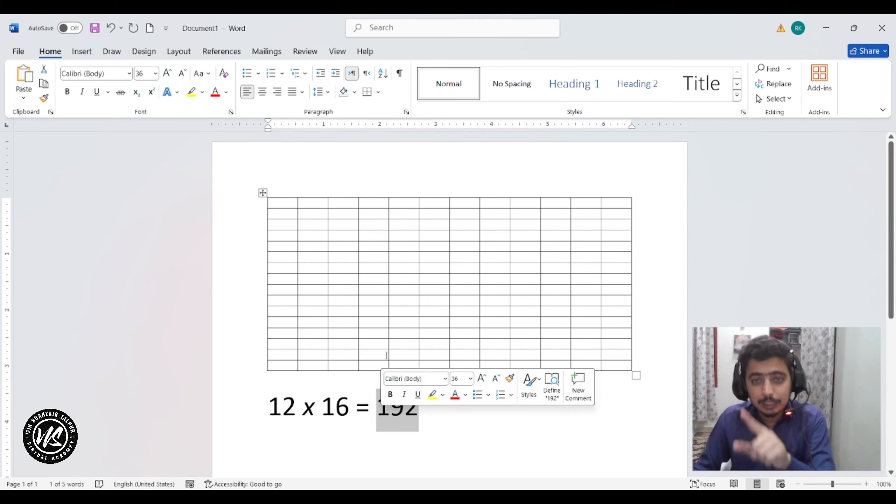
left_click(263, 193)
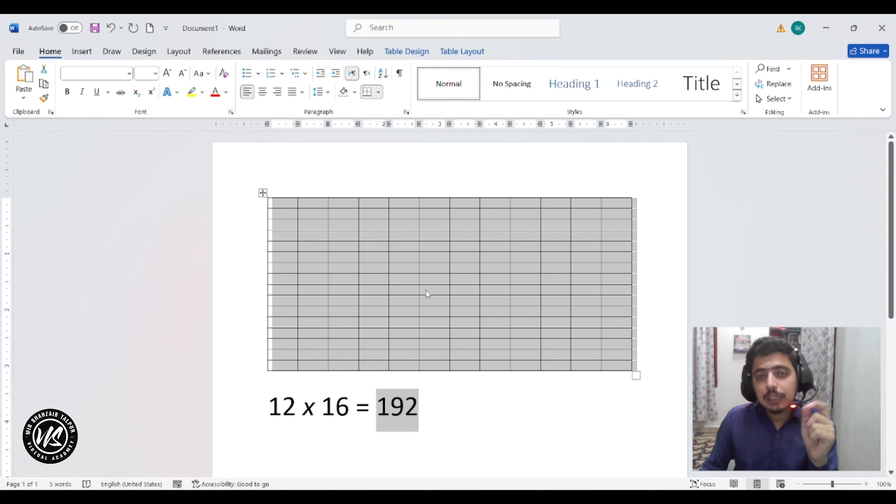
left_click(278, 209)
left_click(303, 203)
left_click(340, 202)
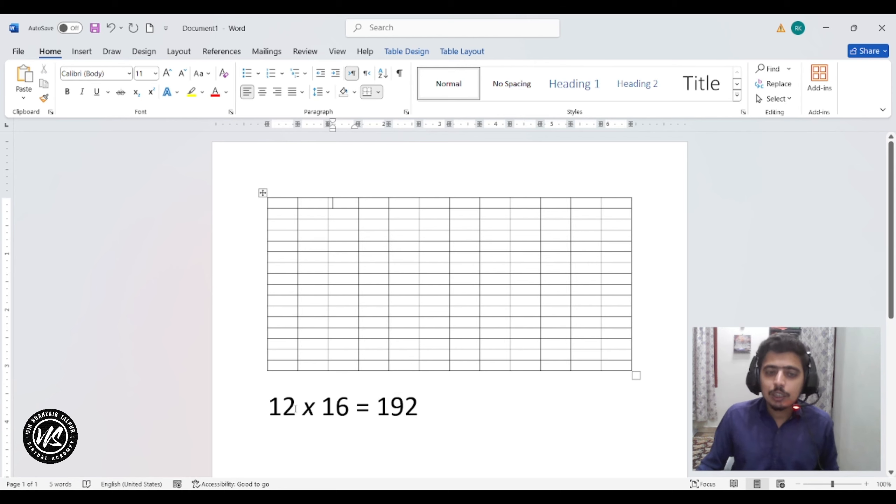
left_click(271, 406)
double_click(300, 406)
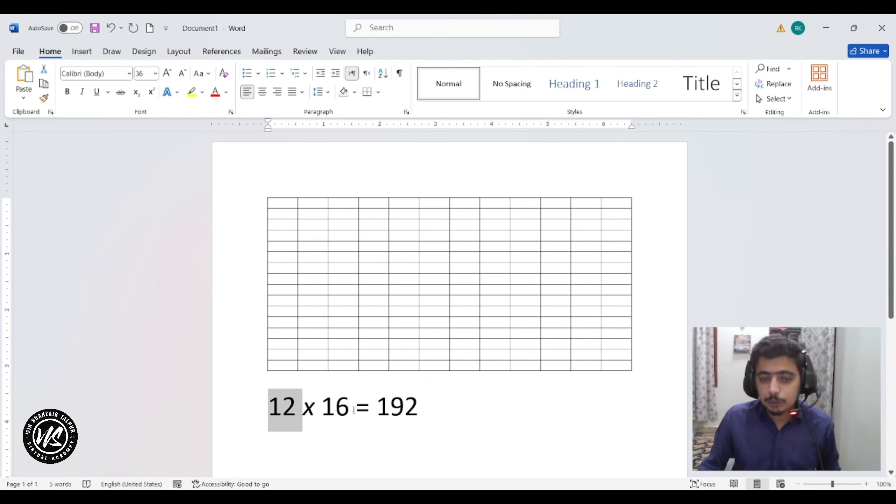
double_click(326, 411)
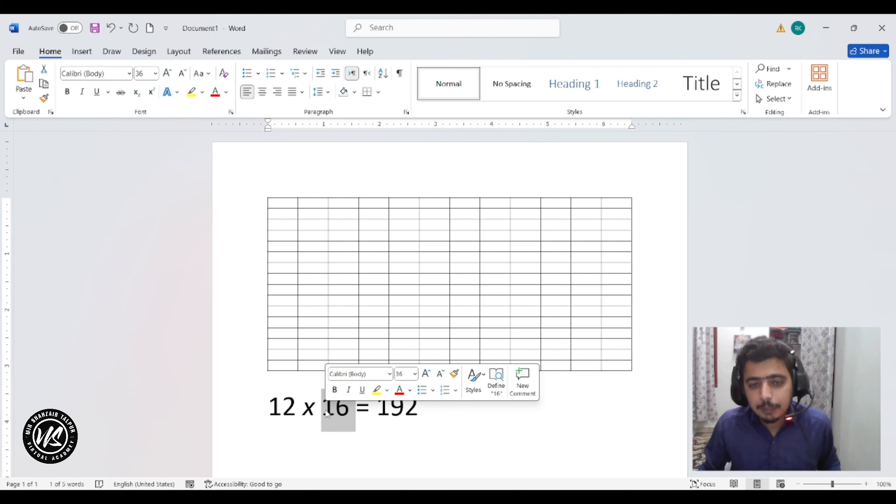
left_click_drag(418, 409, 378, 418)
left_click(387, 411)
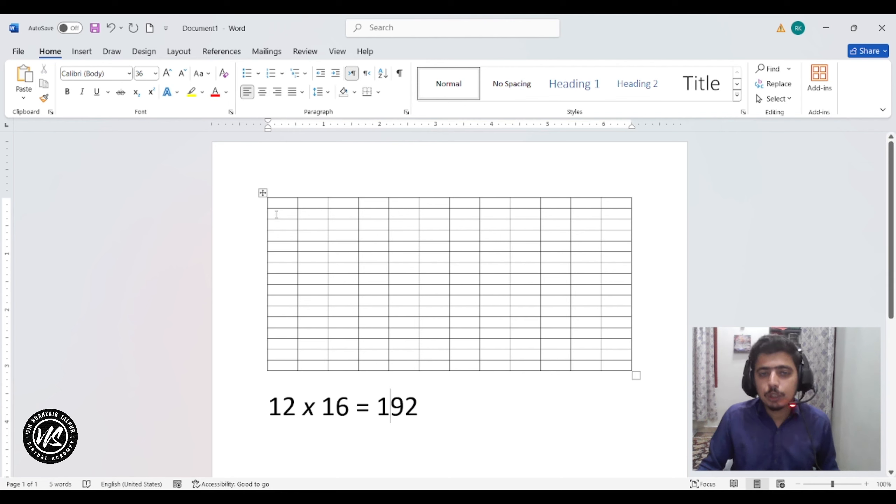
left_click(270, 204)
left_click(262, 193)
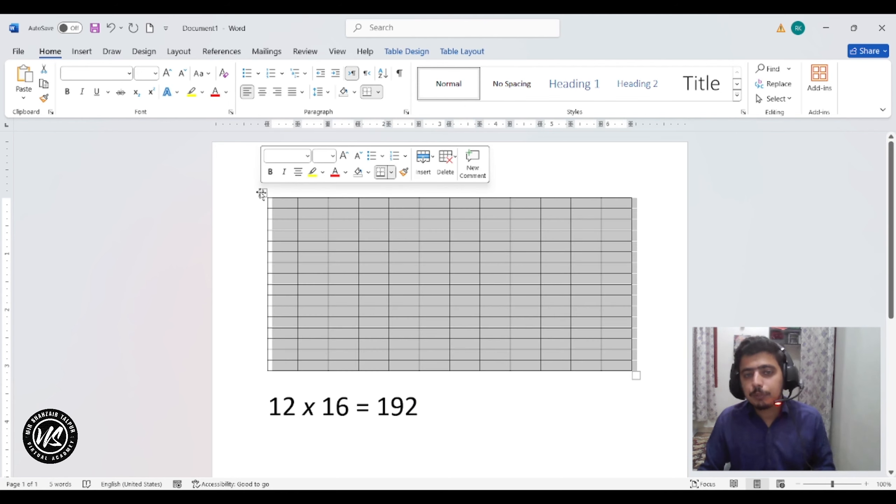
left_click(350, 313)
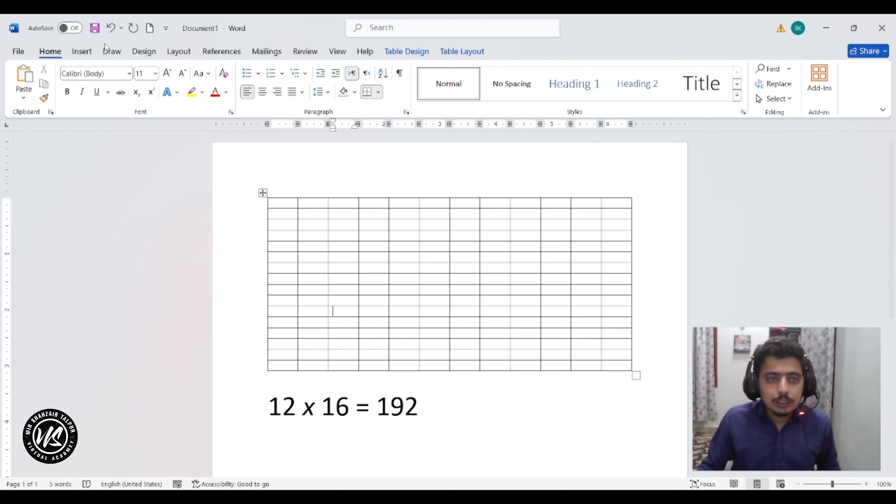
- Use Draw Table to add a vertical line through the upper rows of the sixth column and a horizontal line in the third row's first columns
left_click(111, 51)
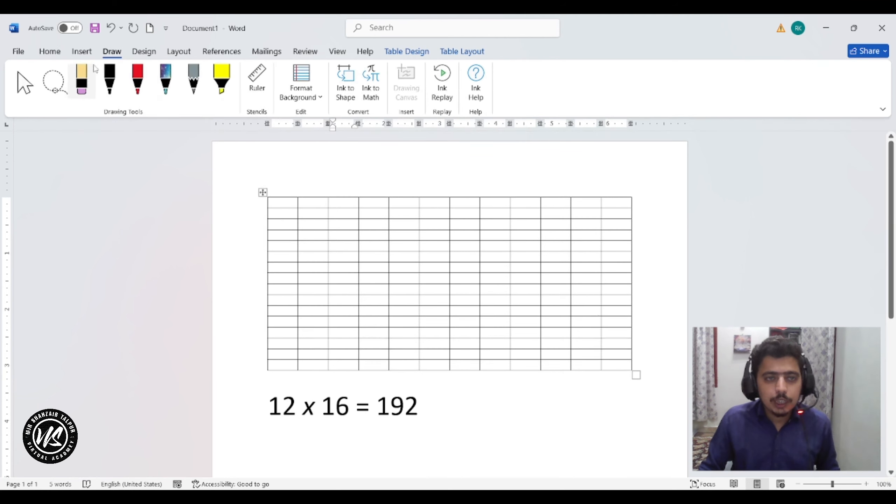
left_click(83, 51)
left_click(108, 95)
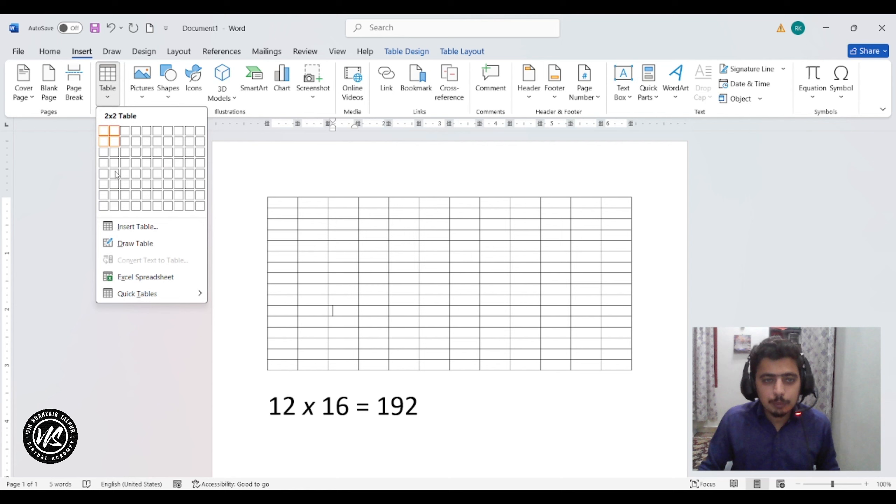
left_click(127, 246)
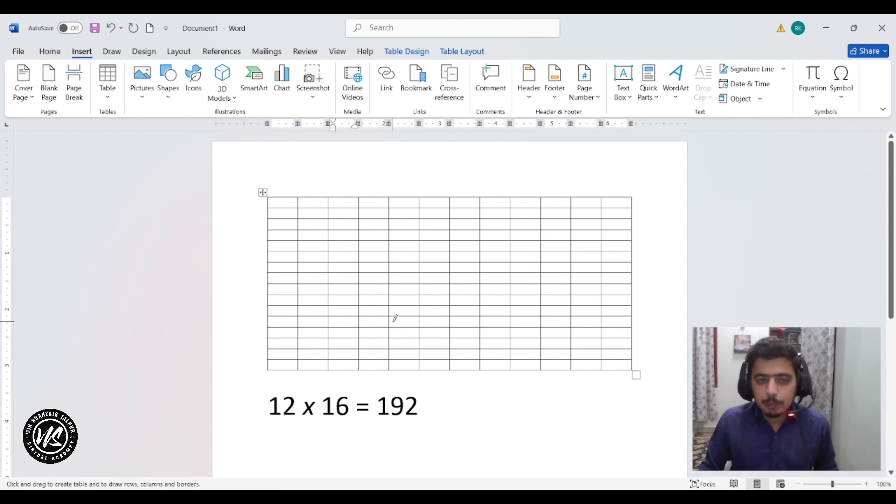
left_click_drag(440, 197, 437, 252)
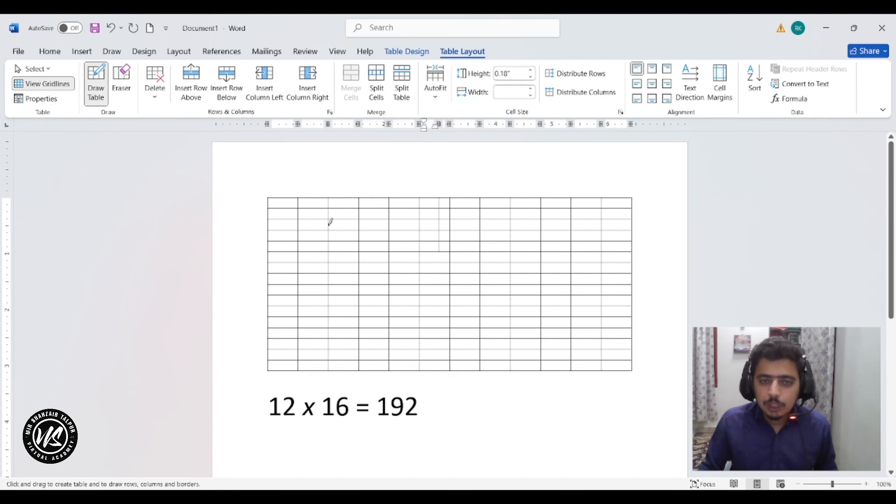
left_click_drag(272, 223, 329, 226)
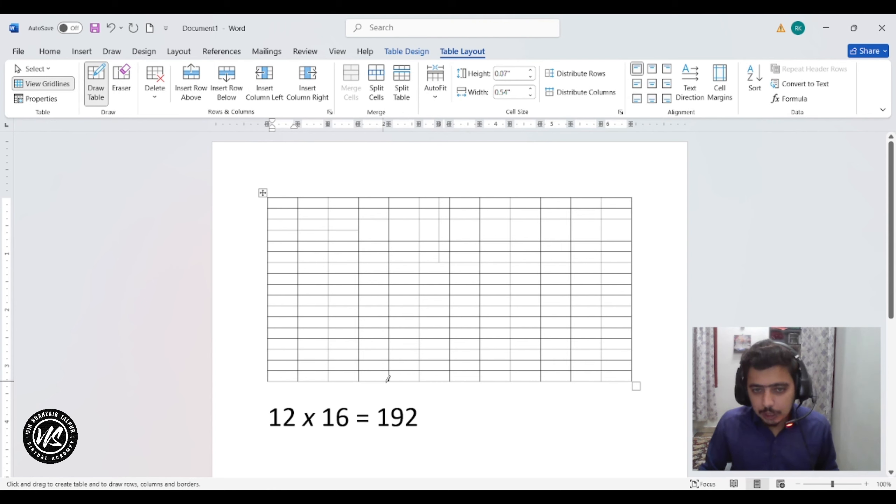
- Draw a single-cell table beside the 12 x 16 = 192 line, and a separate table of two columns and three rows below it
scroll(473, 370, "down", 5)
mouse_move(347, 309)
left_mouse_down()
mouse_move(418, 344)
mouse_move(413, 355)
mouse_move(379, 324)
mouse_move(421, 339)
left_mouse_up()
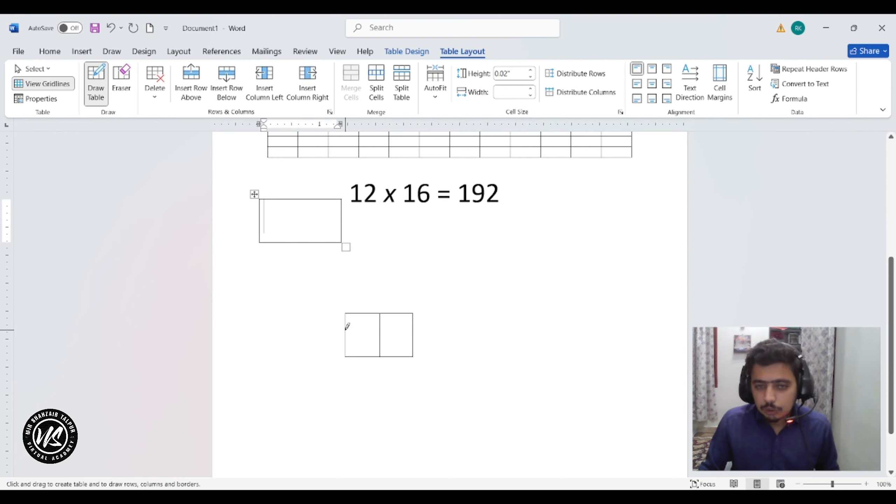
left_click_drag(344, 328, 411, 329)
left_click_drag(350, 340, 417, 335)
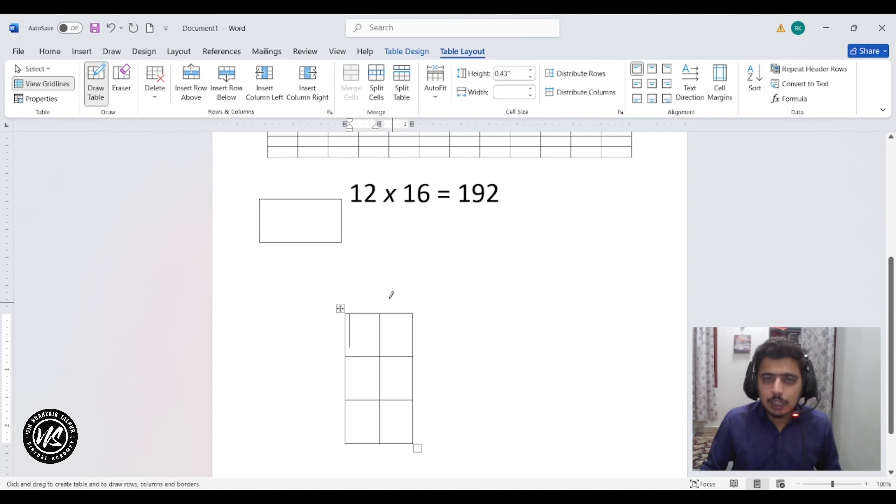
left_click(401, 56)
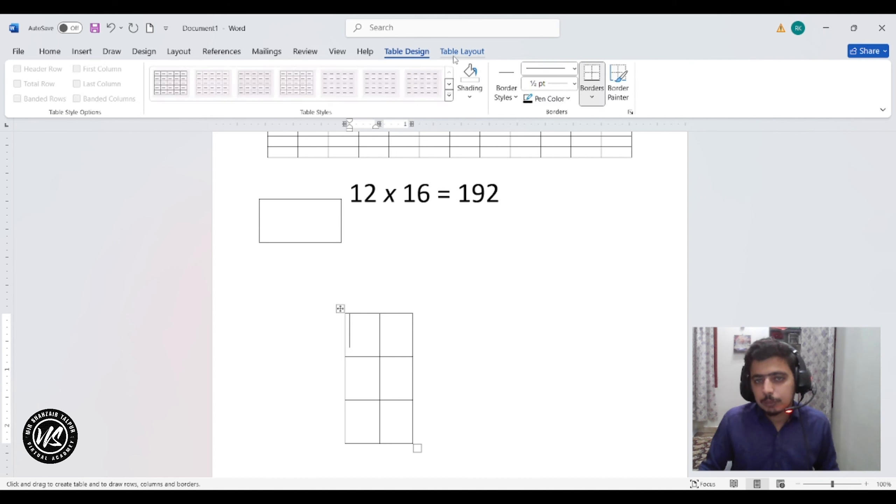
left_click(455, 57)
left_click(92, 56)
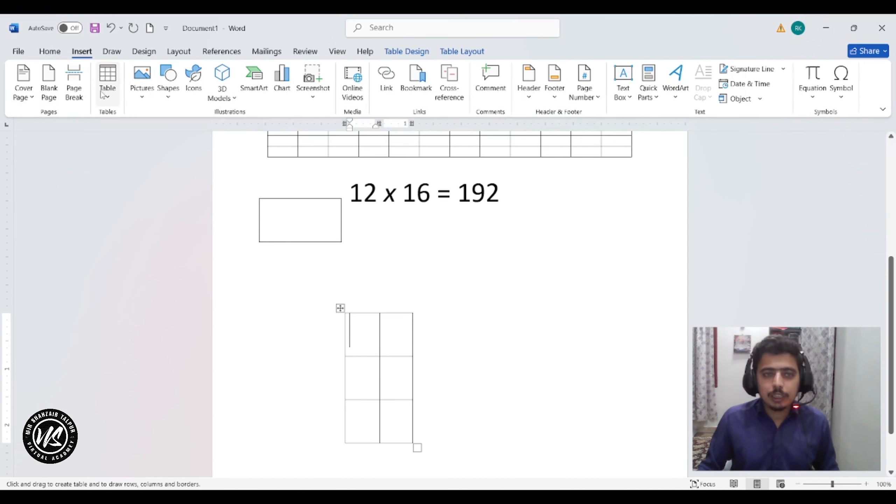
left_click(107, 83)
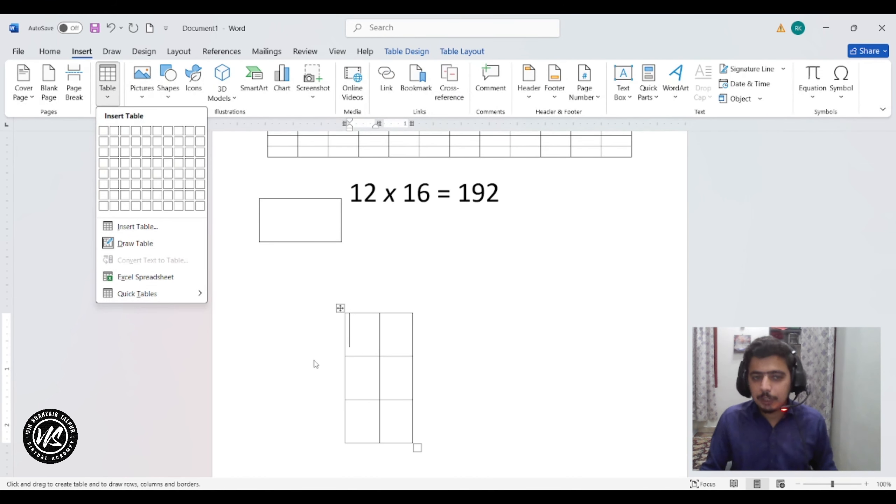
scroll(440, 295, "up", 2)
scroll(406, 306, "up", 6)
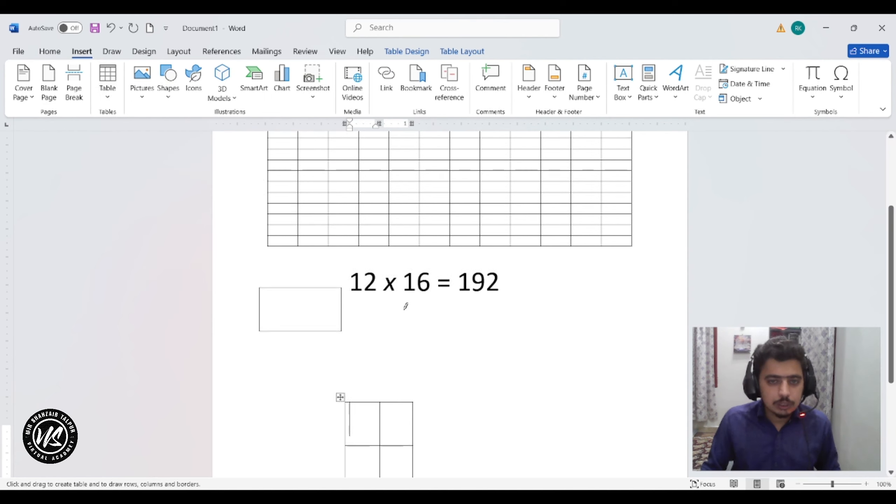
- Set the number of columns for a new table to 63, and dismiss the table settings without inserting it
left_click(108, 83)
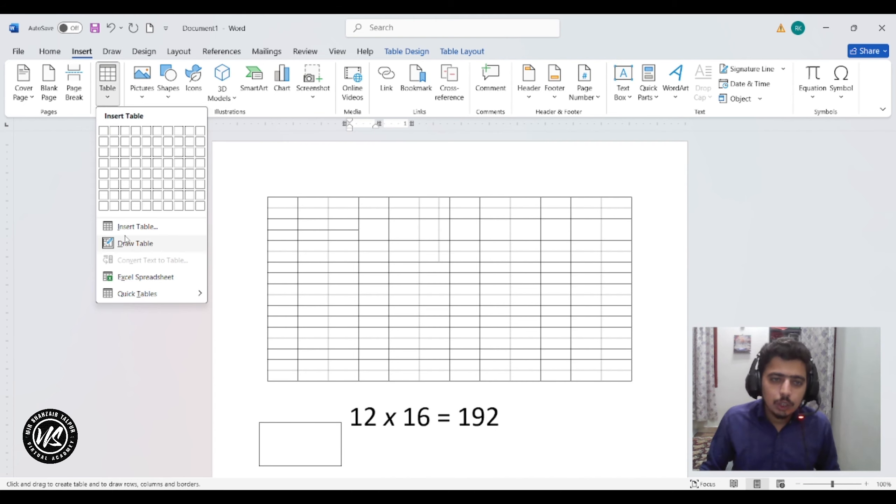
left_click(128, 227)
left_click_drag(502, 156, 625, 145)
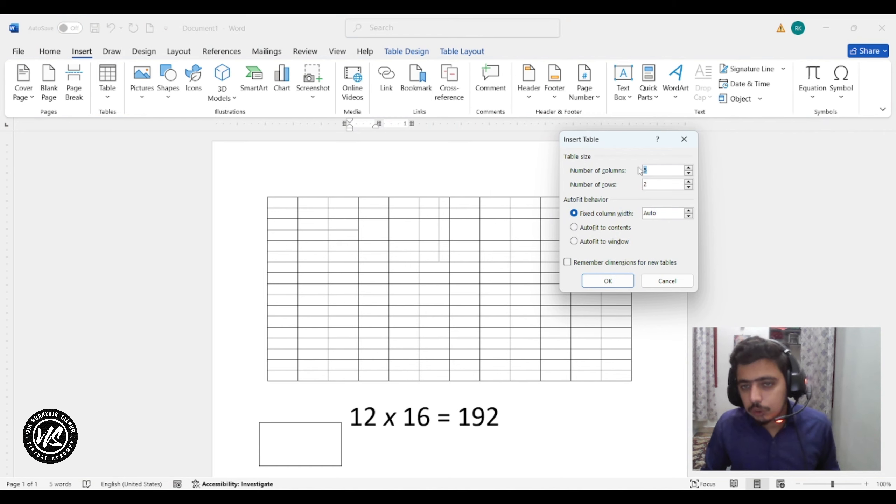
type("63")
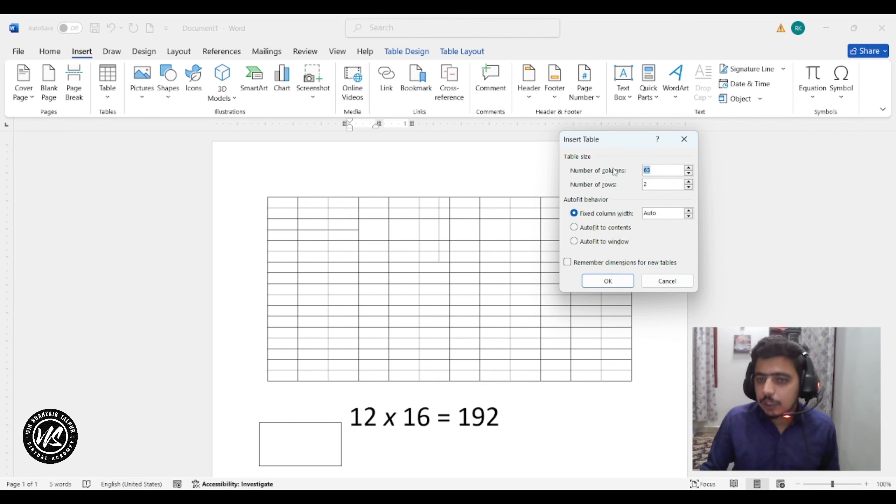
key("Tab")
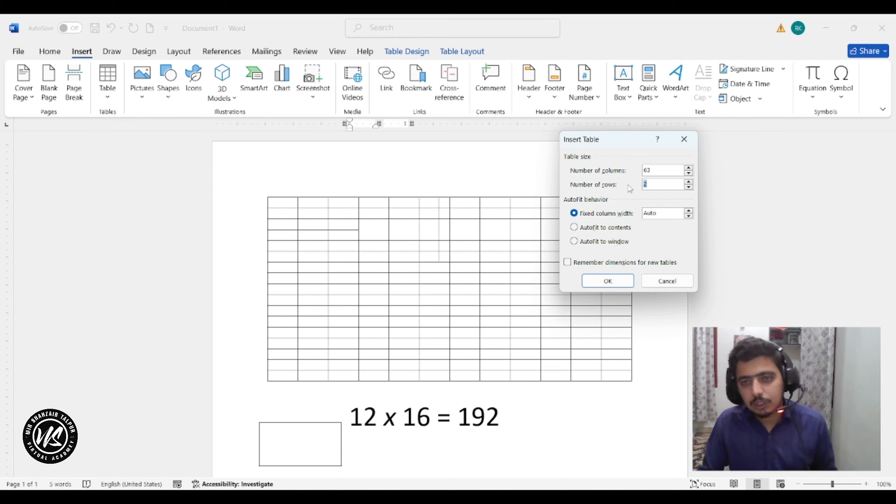
left_click_drag(656, 171, 643, 171)
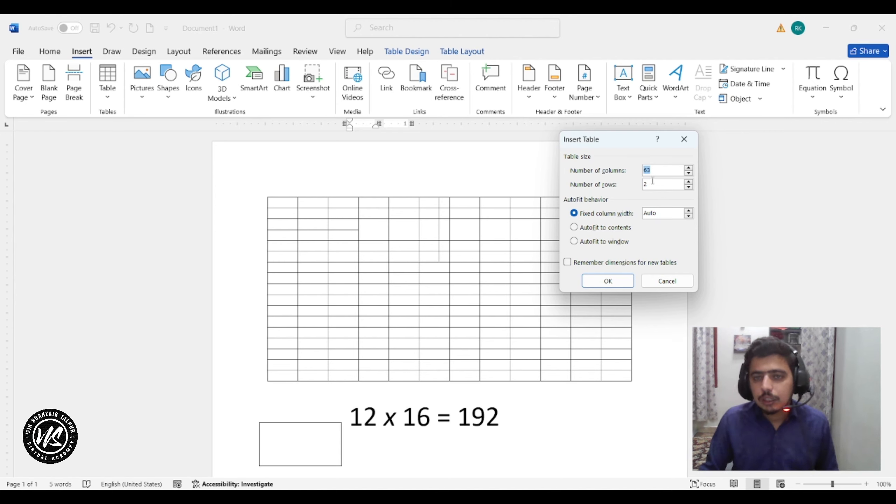
left_click(679, 283)
- Delete all tables and text so the document is empty
scroll(580, 269, "down", 7)
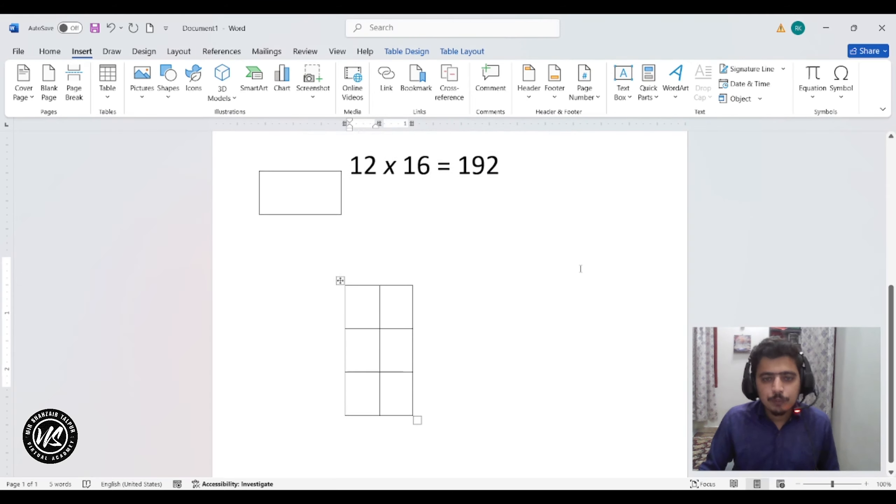
scroll(581, 269, "up", 7)
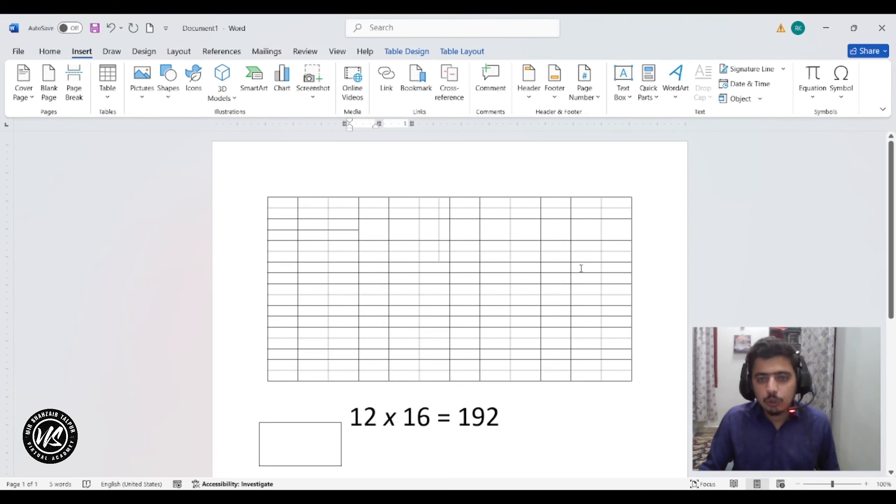
key("ctrl+a")
key("Delete")
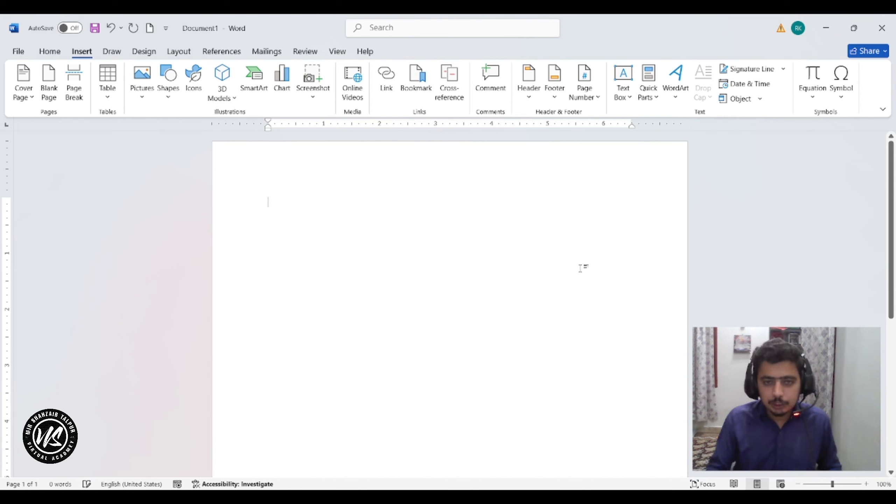
- Generate sample paragraphs in the empty document with =rand()
left_click(116, 99)
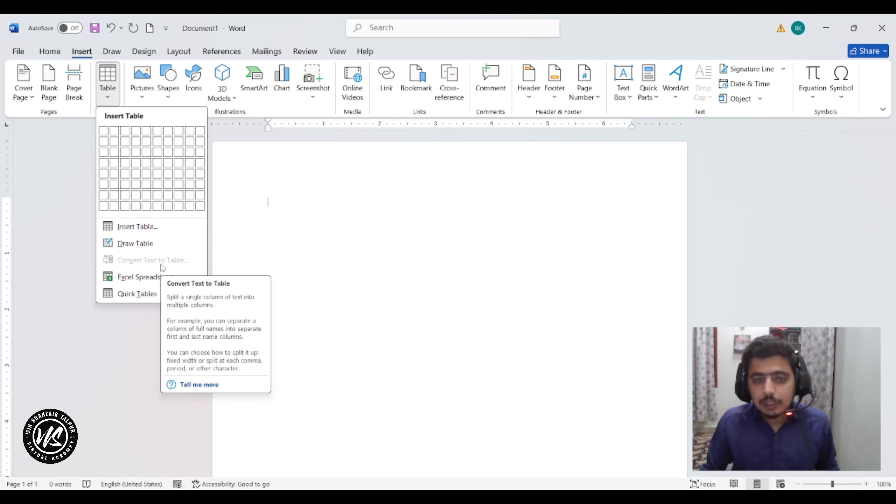
left_click(313, 217)
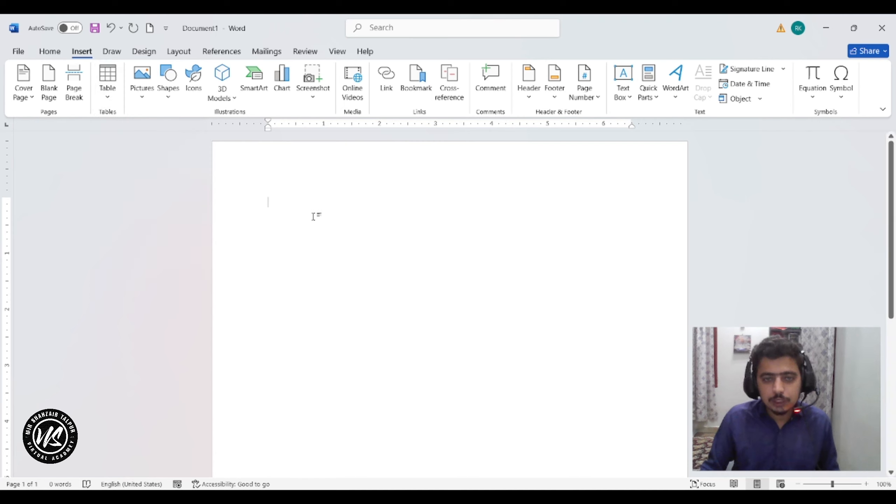
type("=rand(")
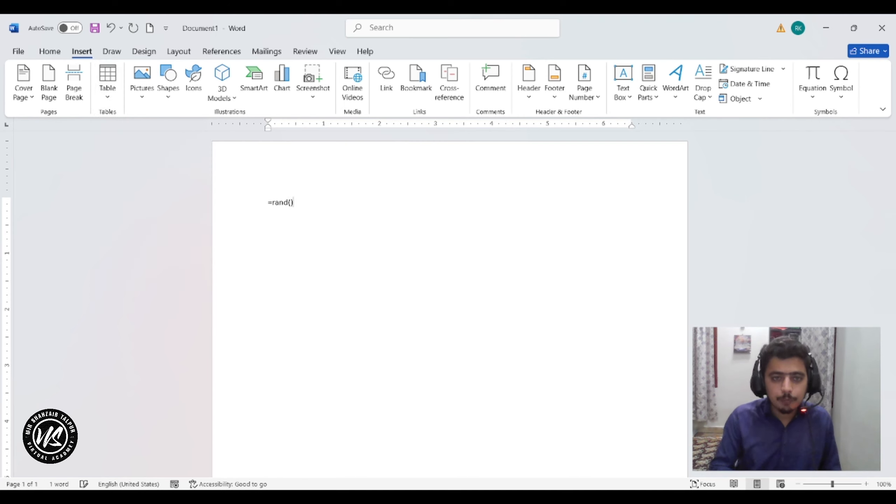
type(")")
key("Return")
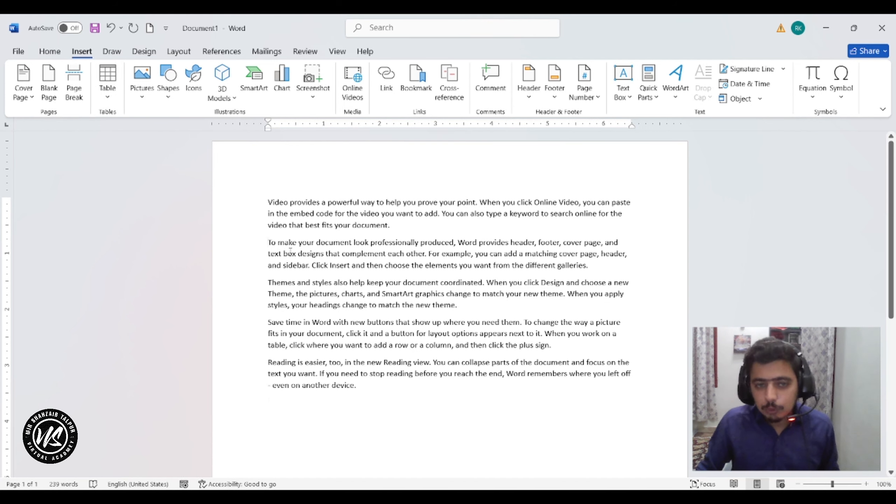
- Copy and delete the second and third paragraphs, and paste them back in the same place
left_click_drag(269, 242, 523, 308)
key("ctrl+c")
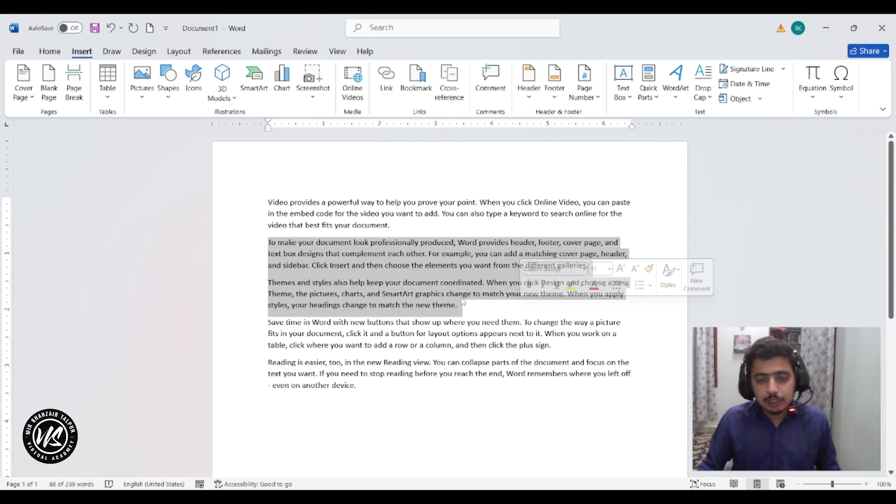
key("Delete")
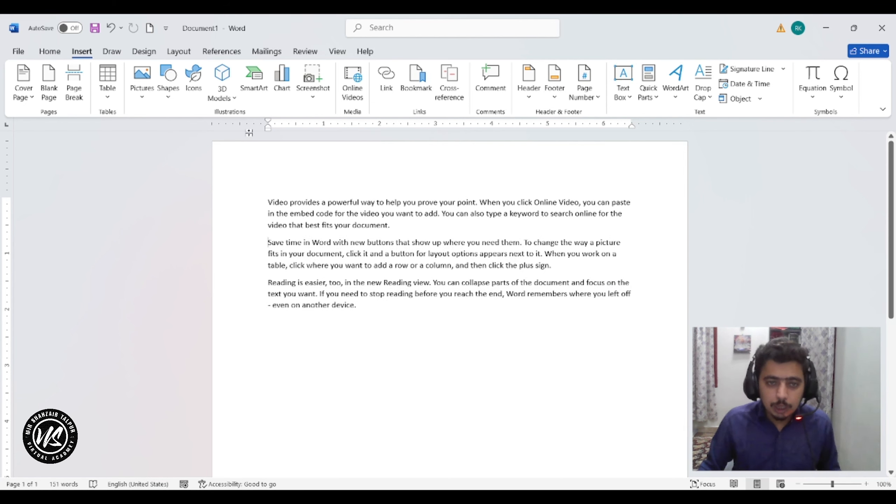
key("ctrl+v")
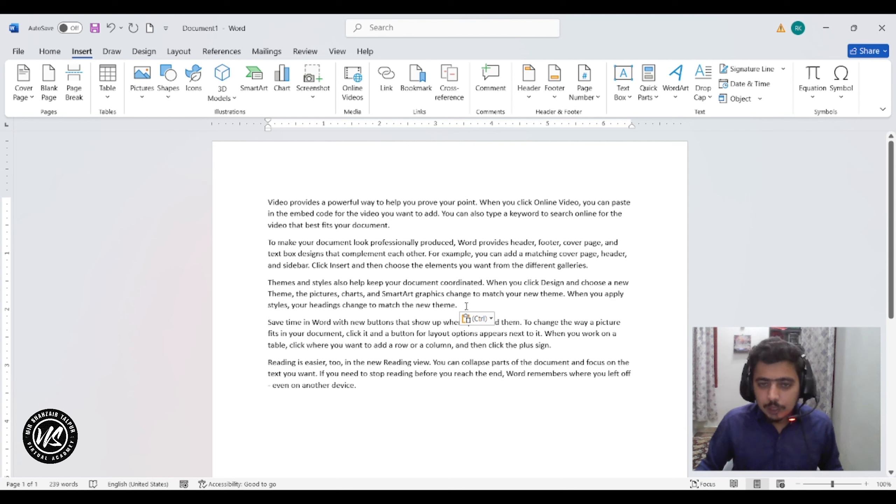
- Start converting the second and third paragraphs into a table separated at commas, with the number of columns set to 7
left_click_drag(467, 306, 269, 243)
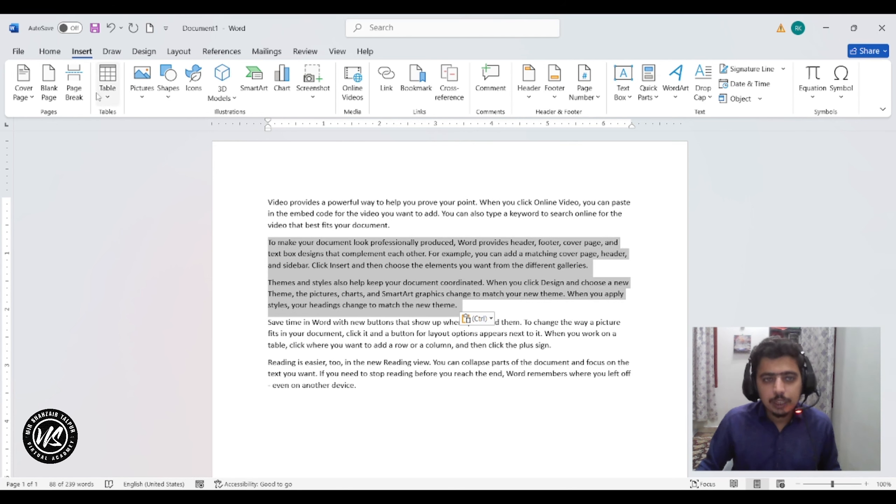
left_click(106, 89)
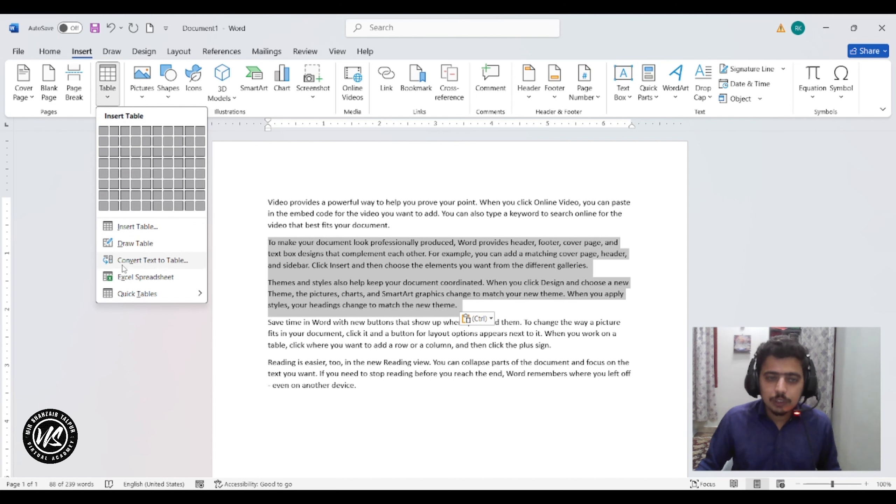
left_click(160, 261)
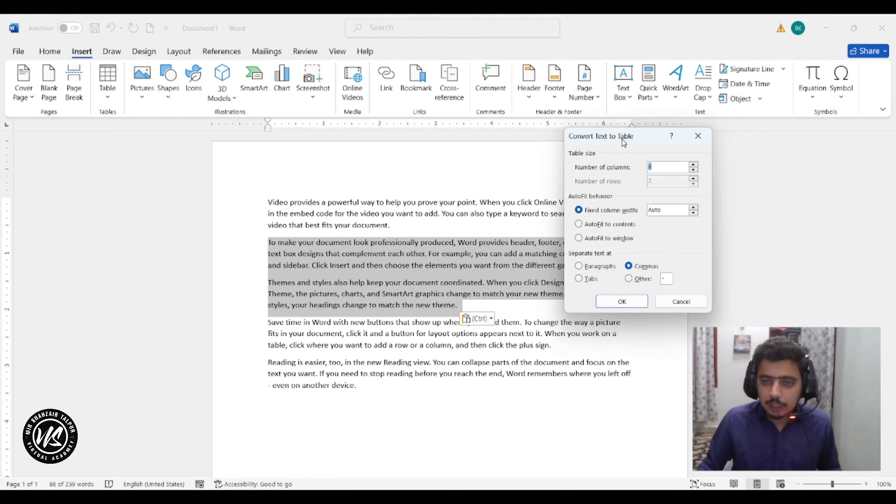
left_click_drag(623, 142, 644, 138)
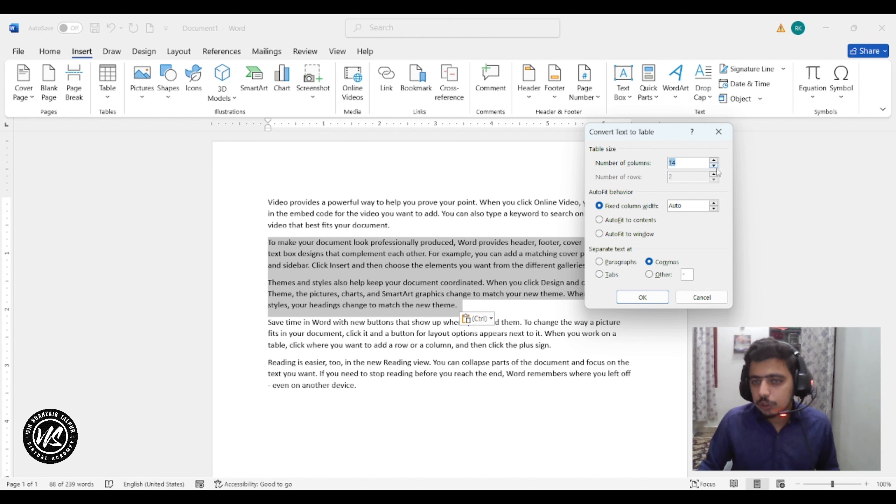
left_click(713, 165)
left_click(714, 165)
left_click(714, 165)
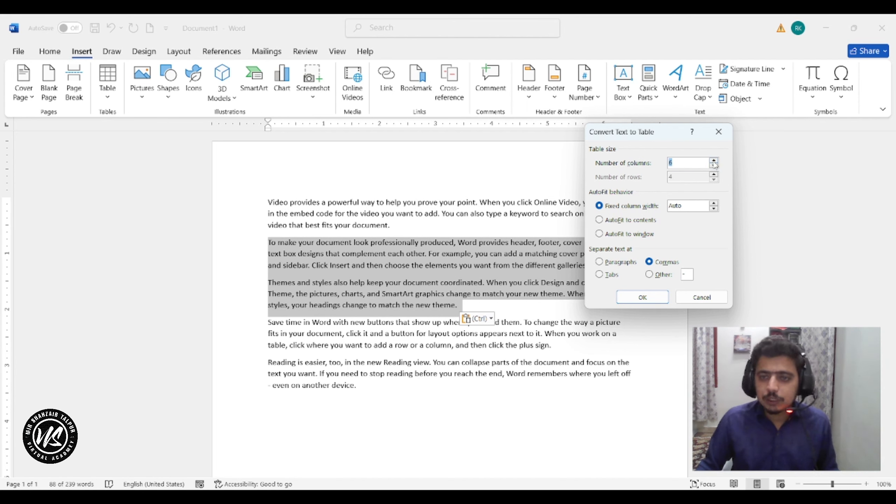
left_click(713, 161)
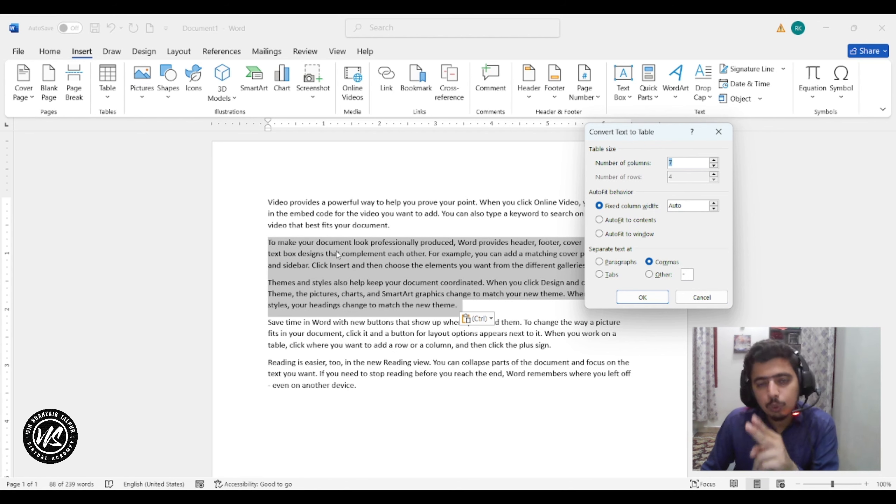
- Separate the text at paragraphs with 1 column, and convert the two selected paragraphs into a table
left_click(606, 263)
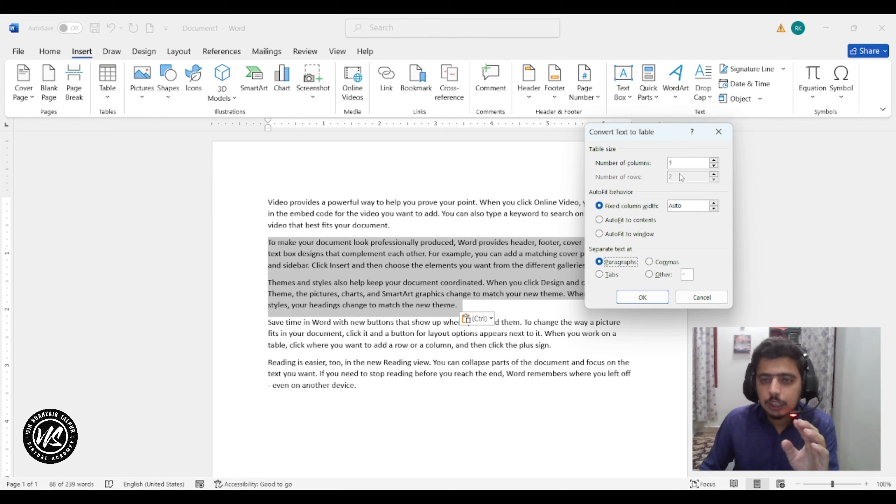
left_click(714, 161)
left_click(714, 160)
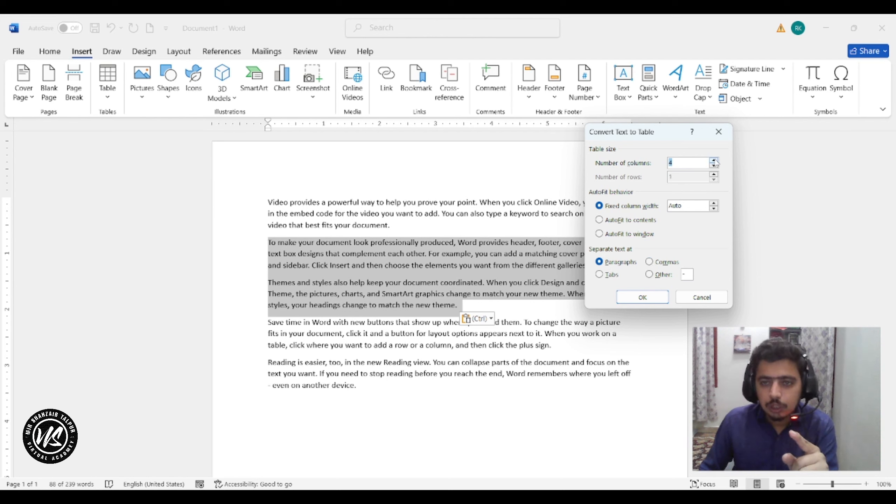
left_click(714, 161)
left_click(714, 161)
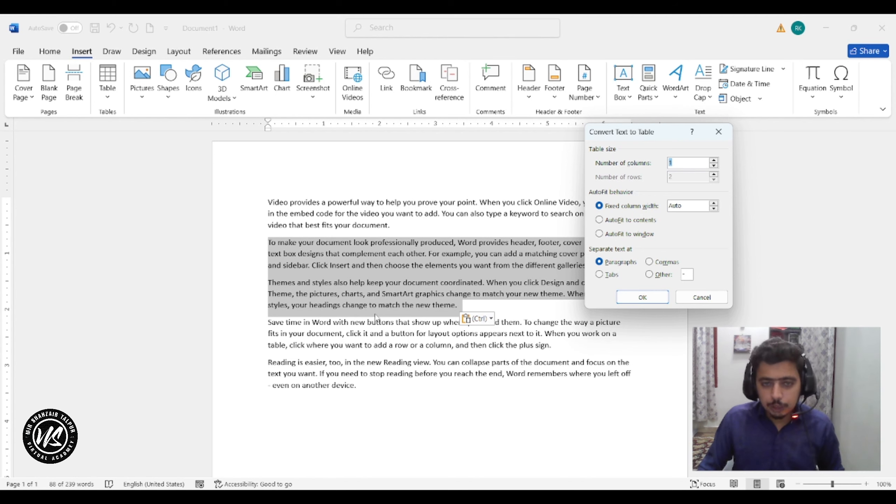
left_click(642, 297)
left_click(456, 271)
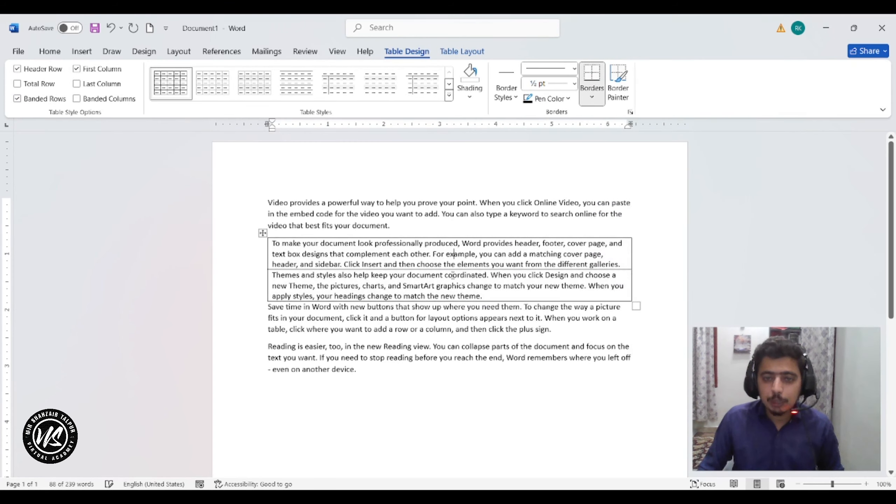
- Select the converted table to check its extent, and undo the text-to-table conversion
left_click(262, 233)
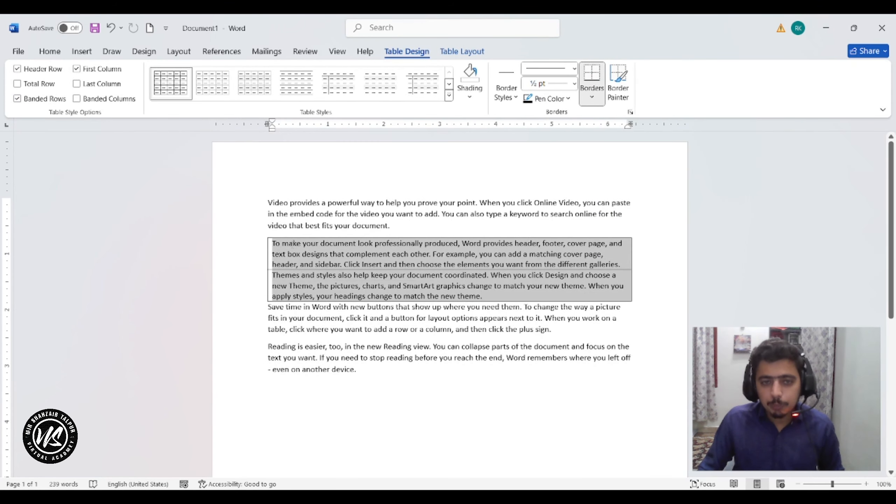
left_click(278, 255)
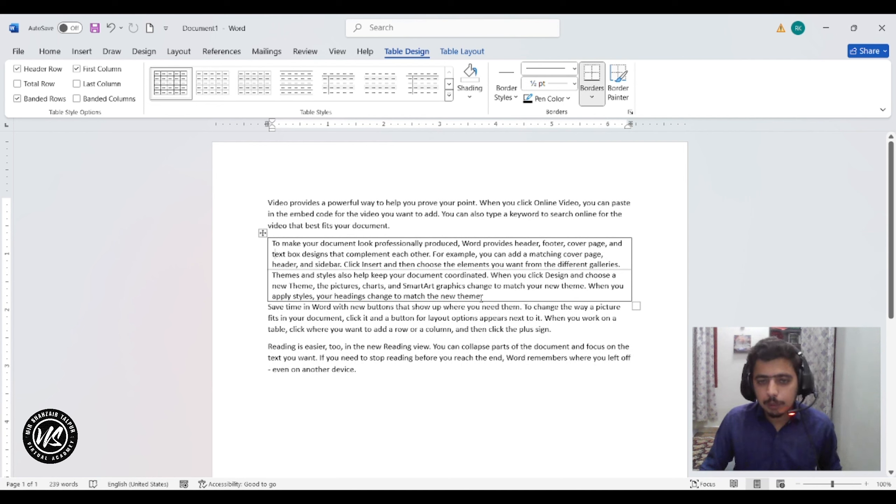
left_click(263, 233)
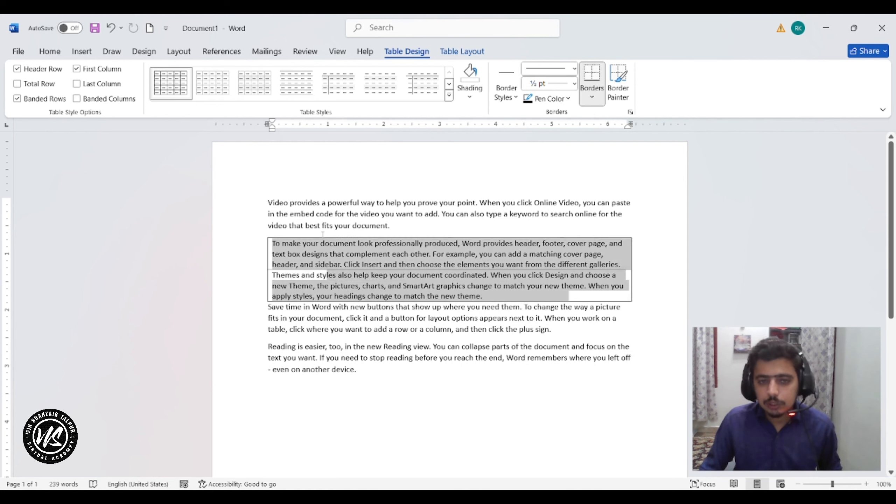
left_click(328, 249)
key("ctrl+z")
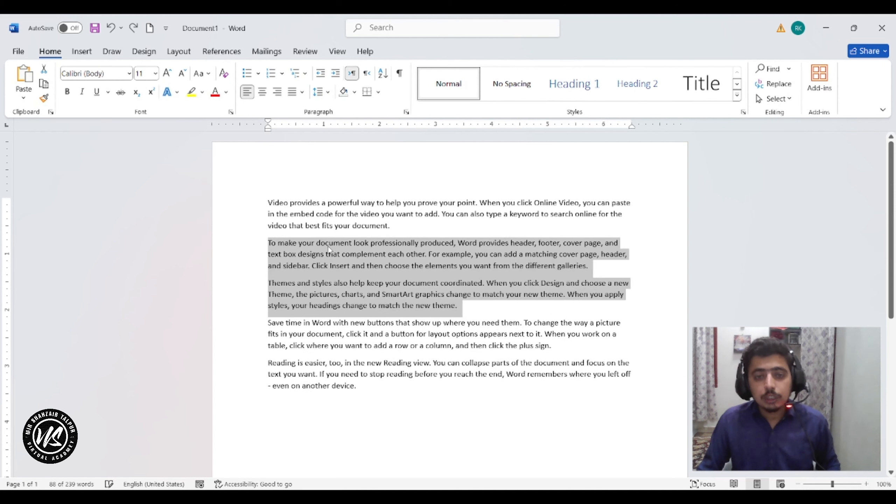
- Insert an embedded Excel spreadsheet on the empty line below the last paragraph
left_click(378, 407)
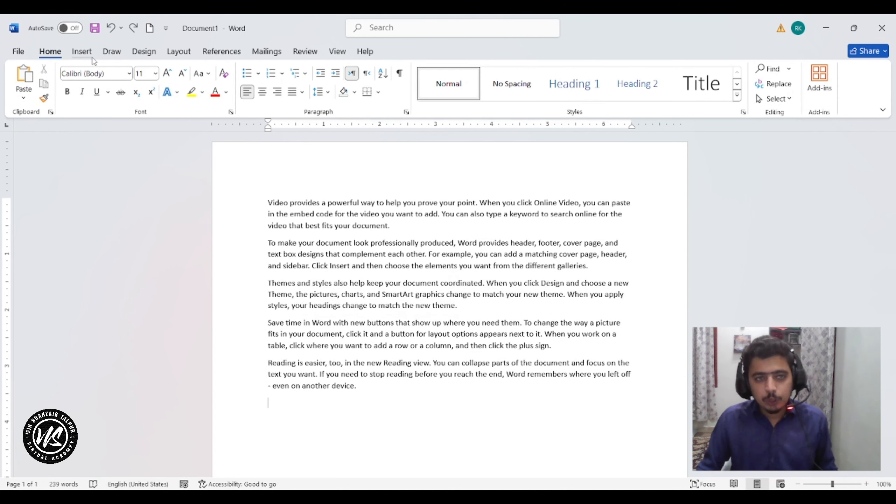
left_click(82, 53)
left_click(102, 102)
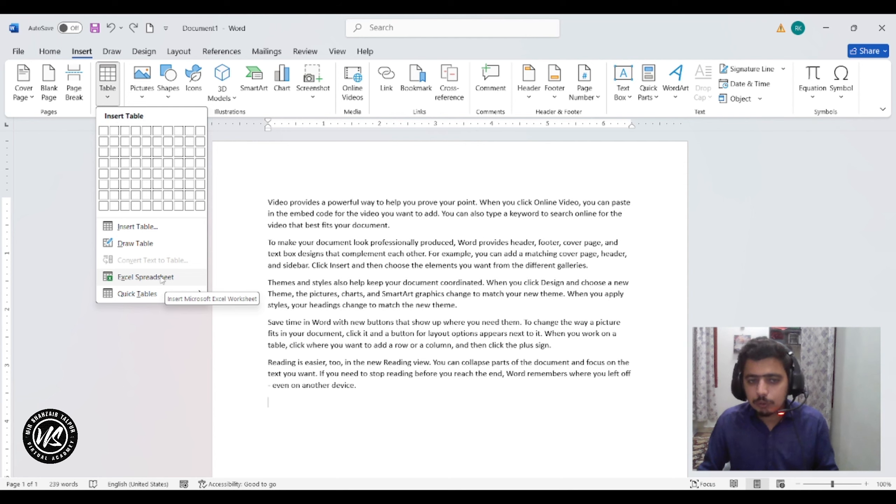
left_click(130, 279)
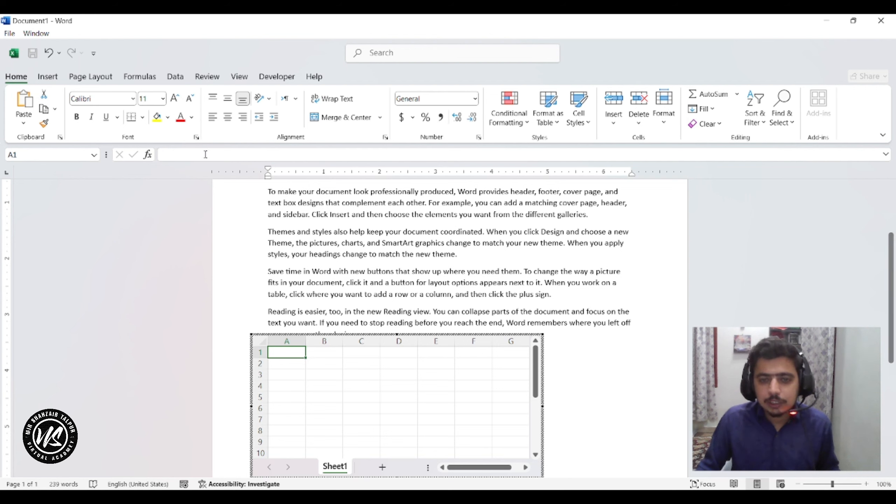
- Enter Data in cell A1 and Formulas in cell B1 of the embedded spreadsheet, and return to the document
left_click(291, 351)
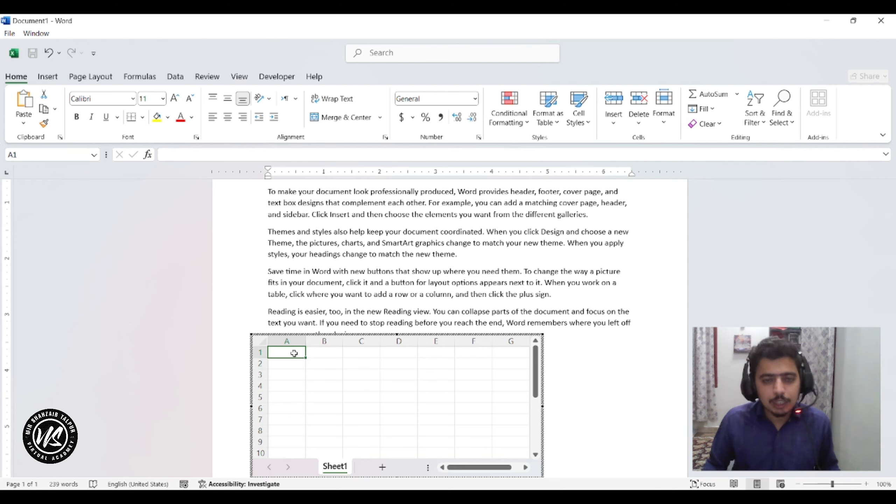
type("Data")
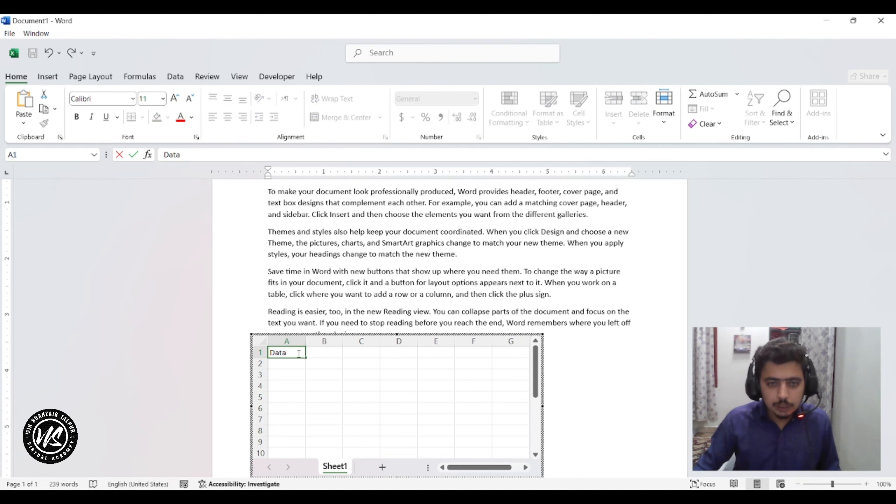
left_click(319, 354)
type("Formula")
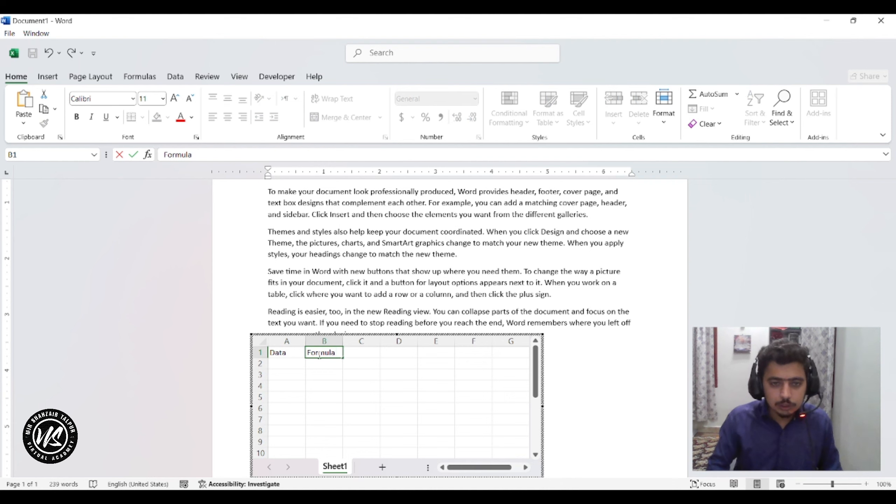
type("s")
key("Return")
left_click(679, 376)
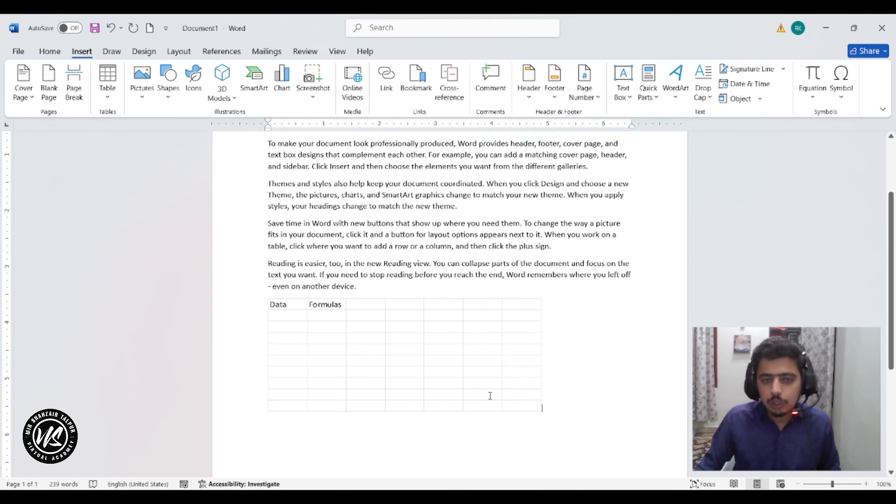
- Reopen the embedded spreadsheet for editing, return to the document, and delete the spreadsheet
double_click(354, 339)
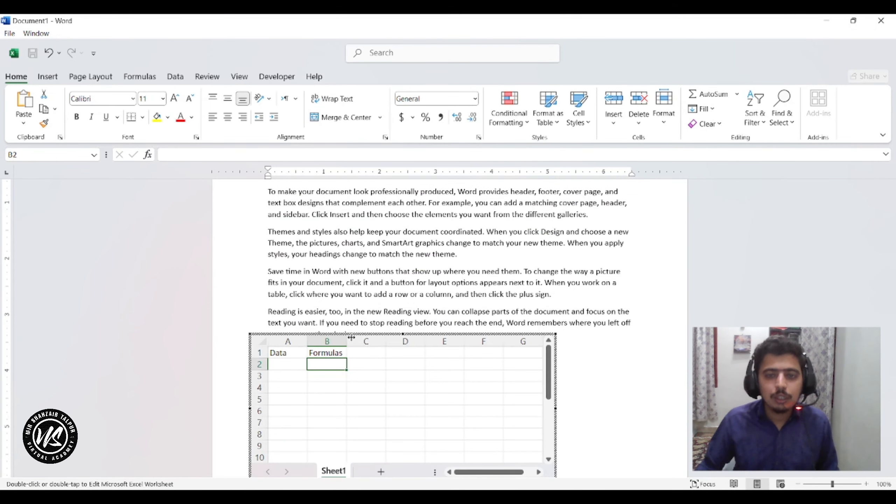
left_click(587, 369)
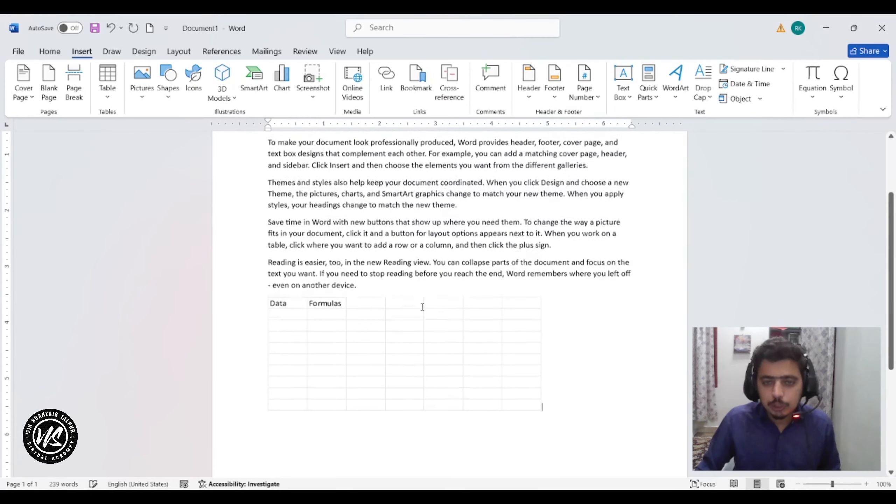
key("Delete")
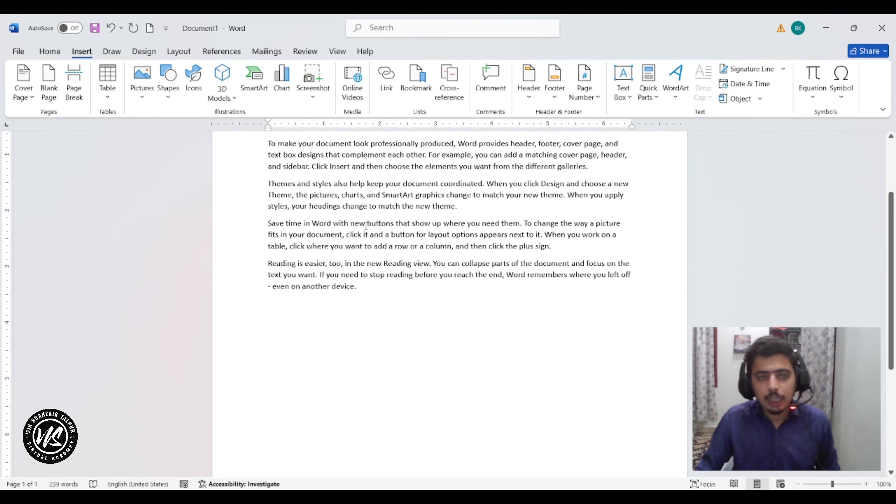
- Browse the built-in Quick Tables and insert the Double Table (The Greek alphabet) below the last paragraph
left_click(106, 99)
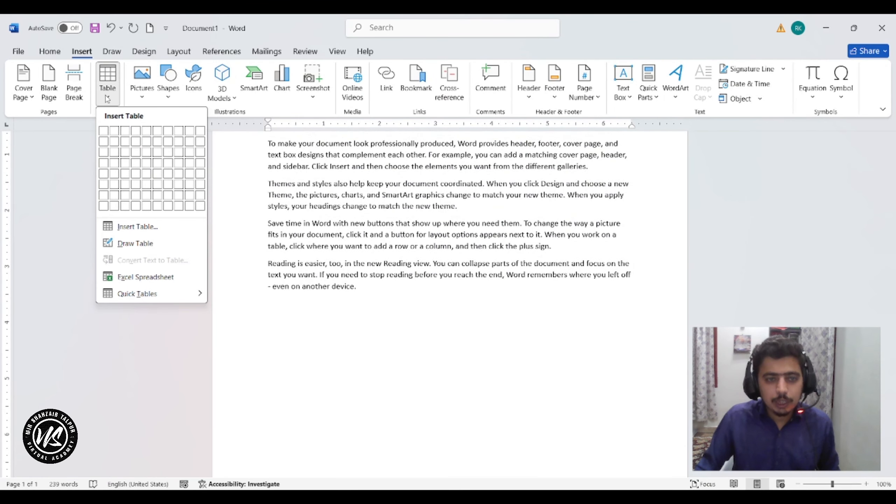
mouse_move(124, 298)
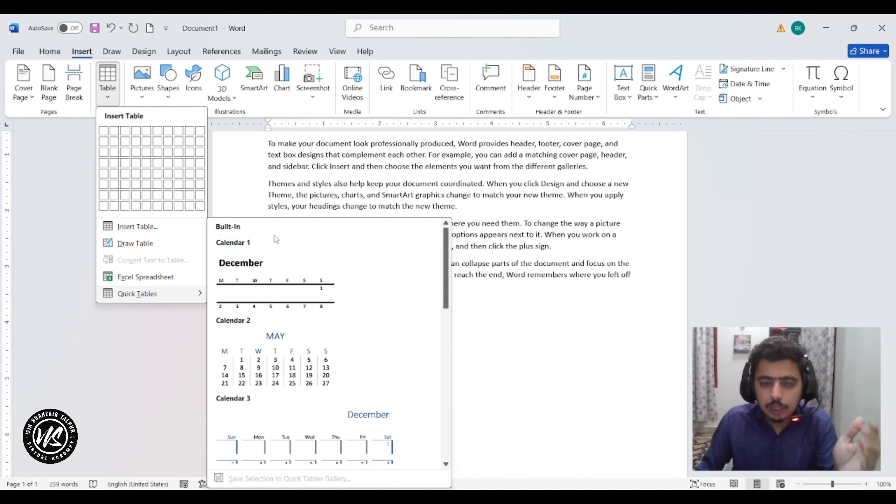
scroll(279, 247, "down", 10)
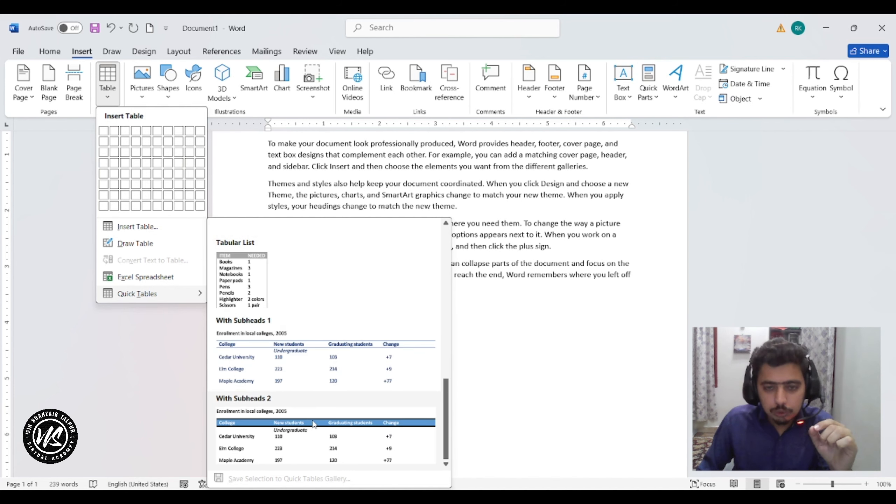
scroll(314, 424, "up", 10)
left_click_drag(446, 290, 437, 391)
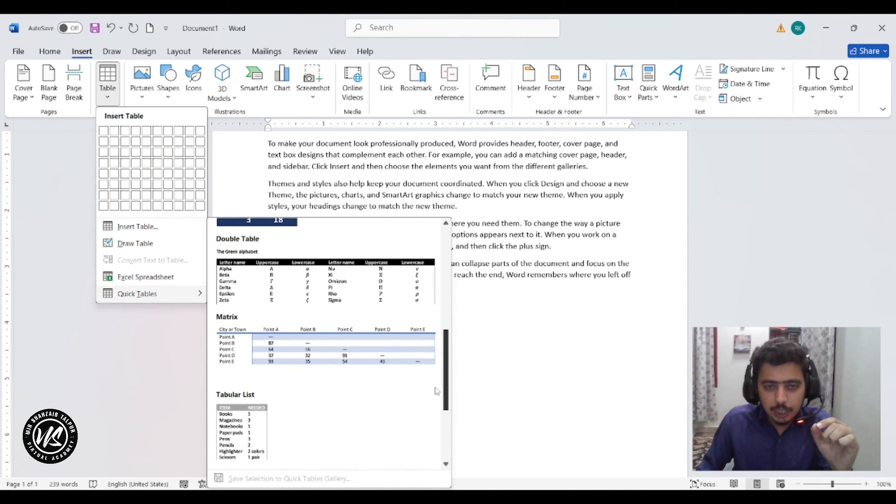
scroll(437, 391, "down", 1)
left_click(319, 301)
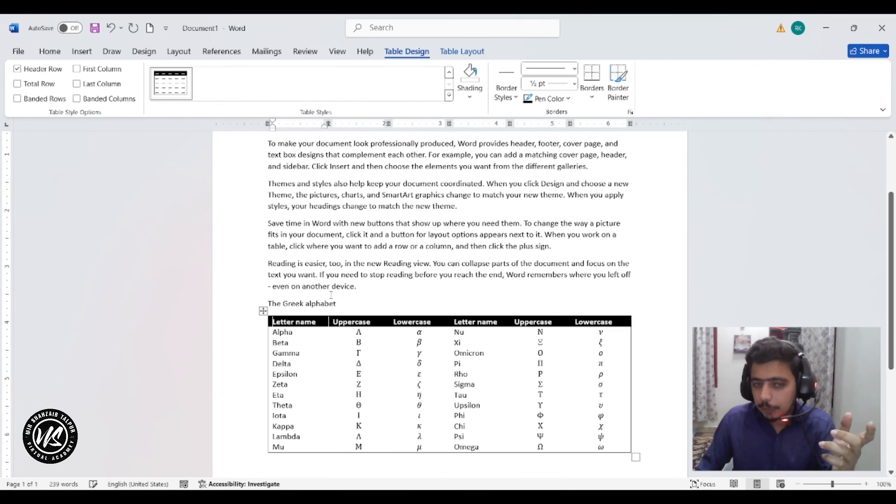
- Change the table's first two column headings to "Student name" and "Father's Name"
double_click(288, 322)
key("BackSpace")
type("Student")
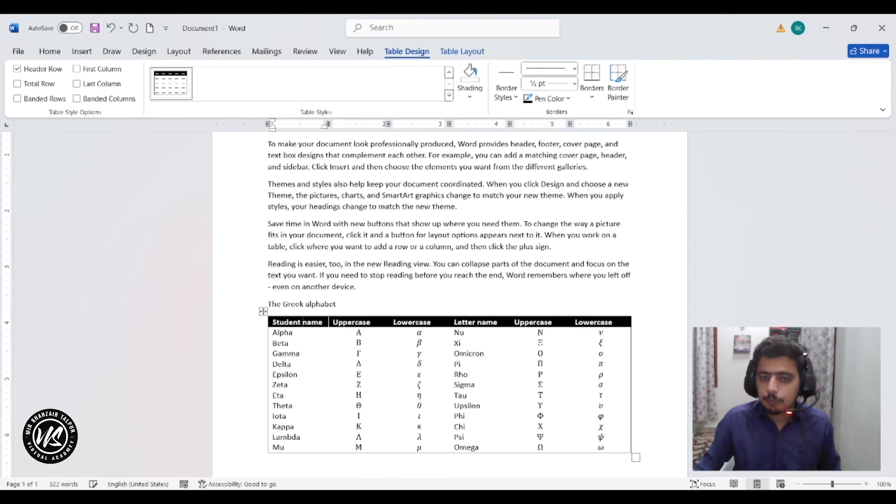
left_click(371, 326)
double_click(371, 326)
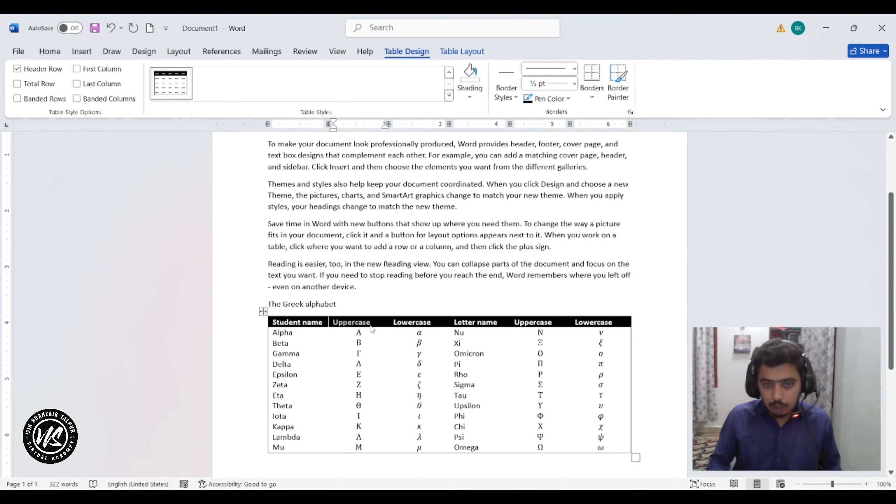
type("Fat")
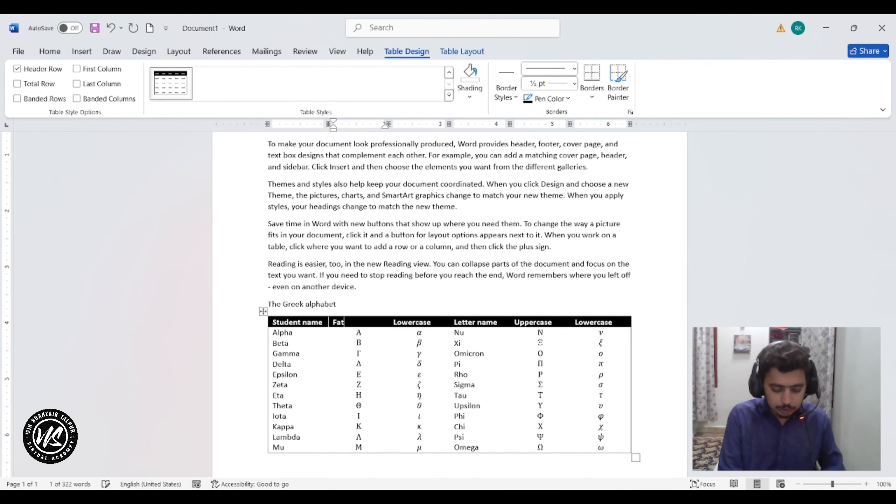
type("her's Name")
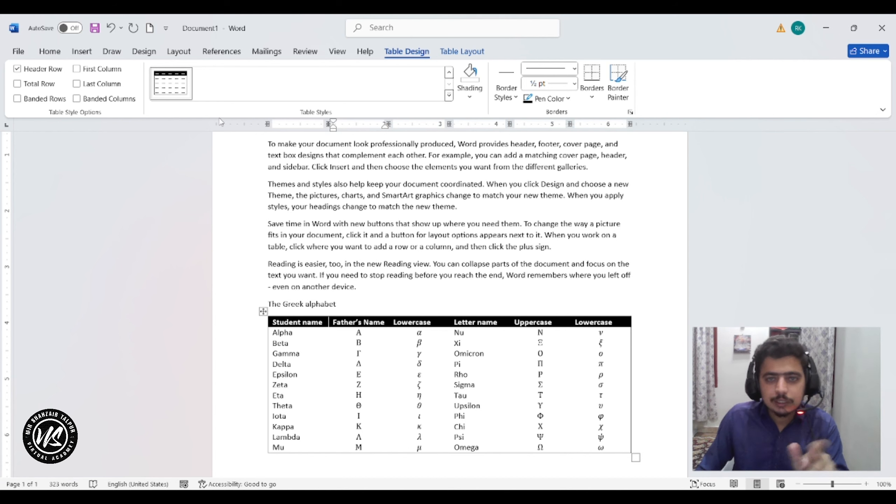
left_click(457, 58)
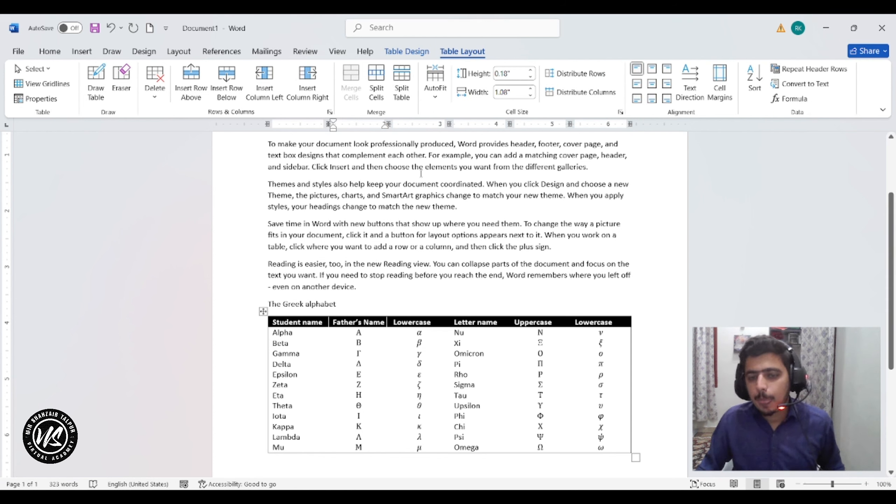
mouse_move(370, 490)
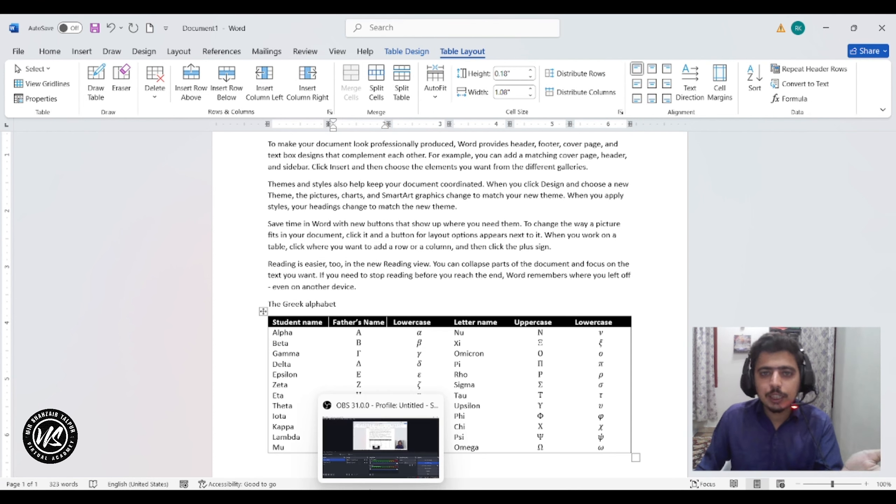